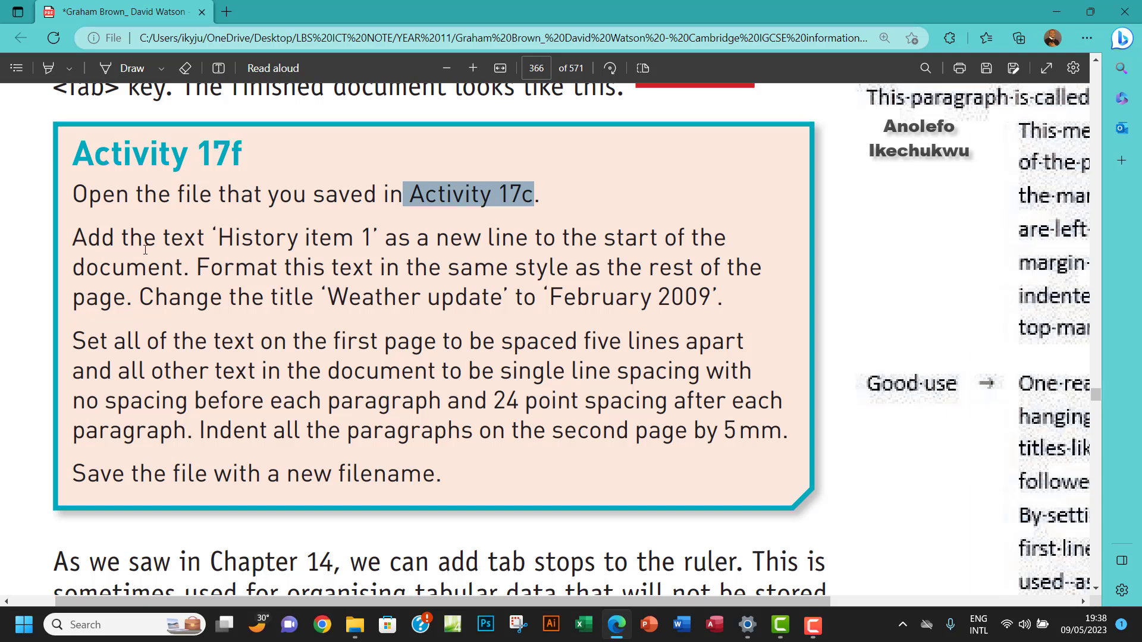
Copy the text "History item 1" from the Activity 17f instructions and open activity17c.docx from the Chapter17 tasksf folder in Word.
drag(219, 236, 366, 238)
key(ctrl+c)
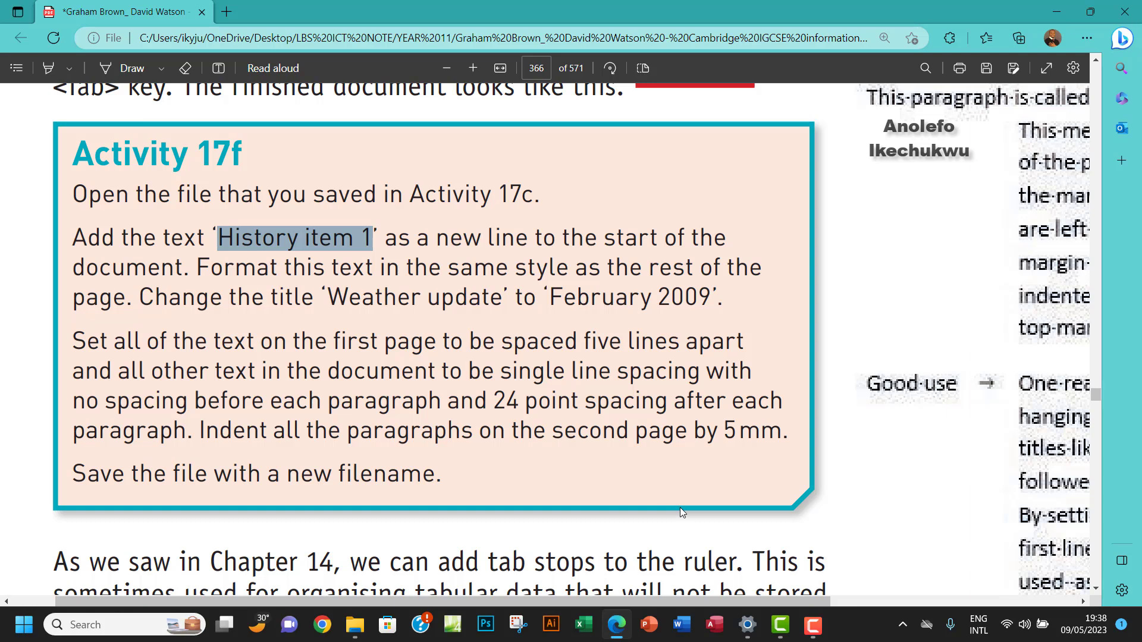
click(355, 625)
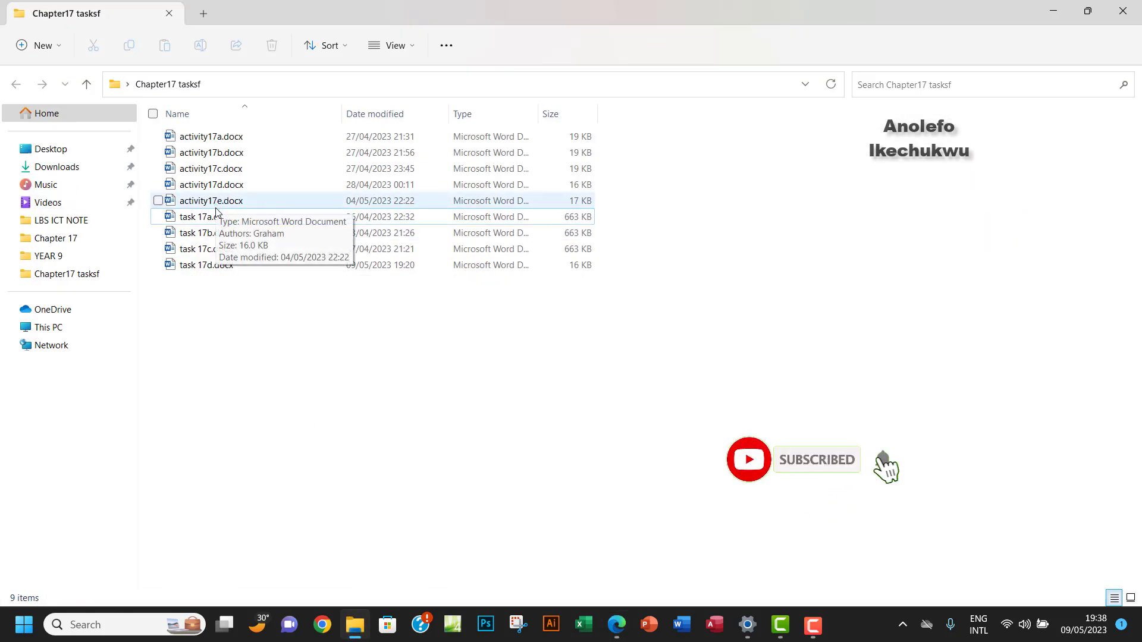
double_click(214, 169)
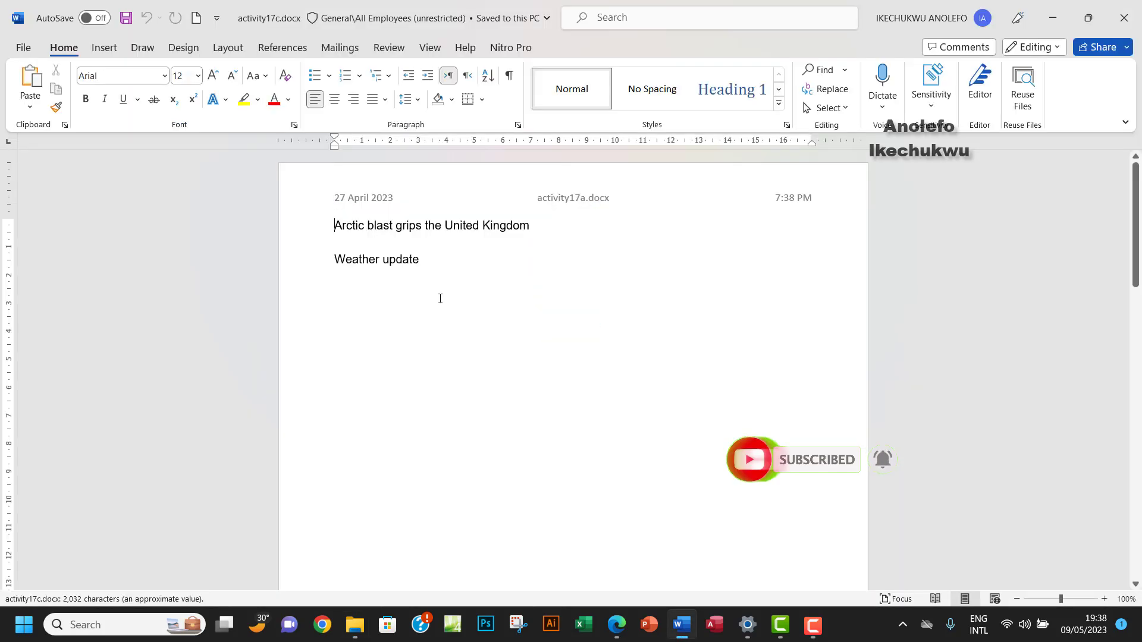
Save a copy of the document as activity17f.docx in the Chapter17 tasksf folder.
click(24, 48)
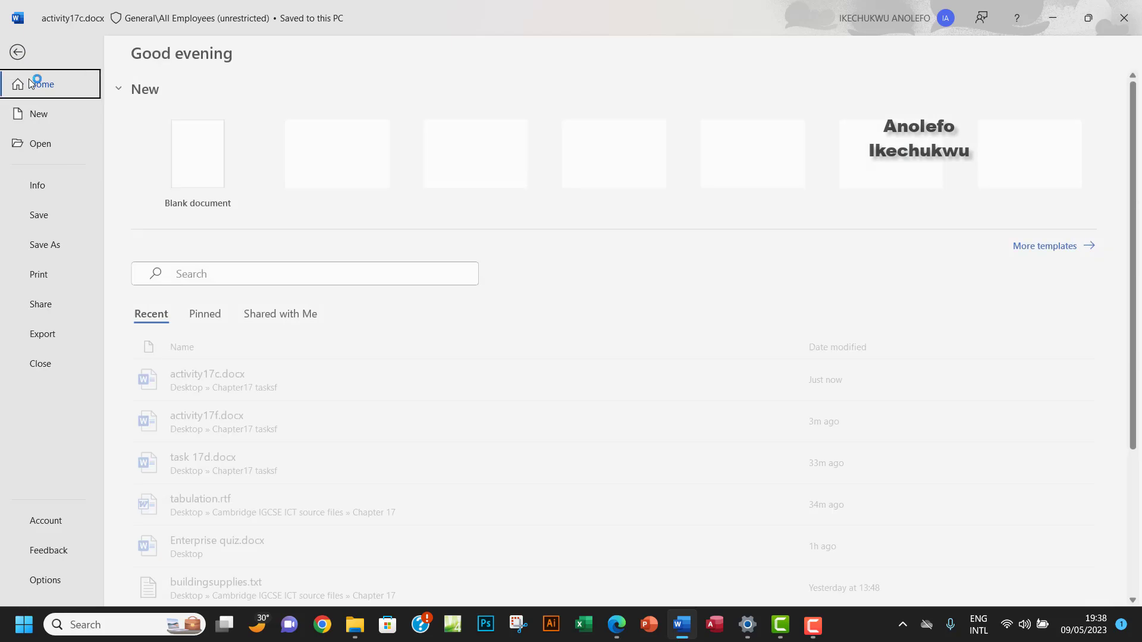
click(59, 245)
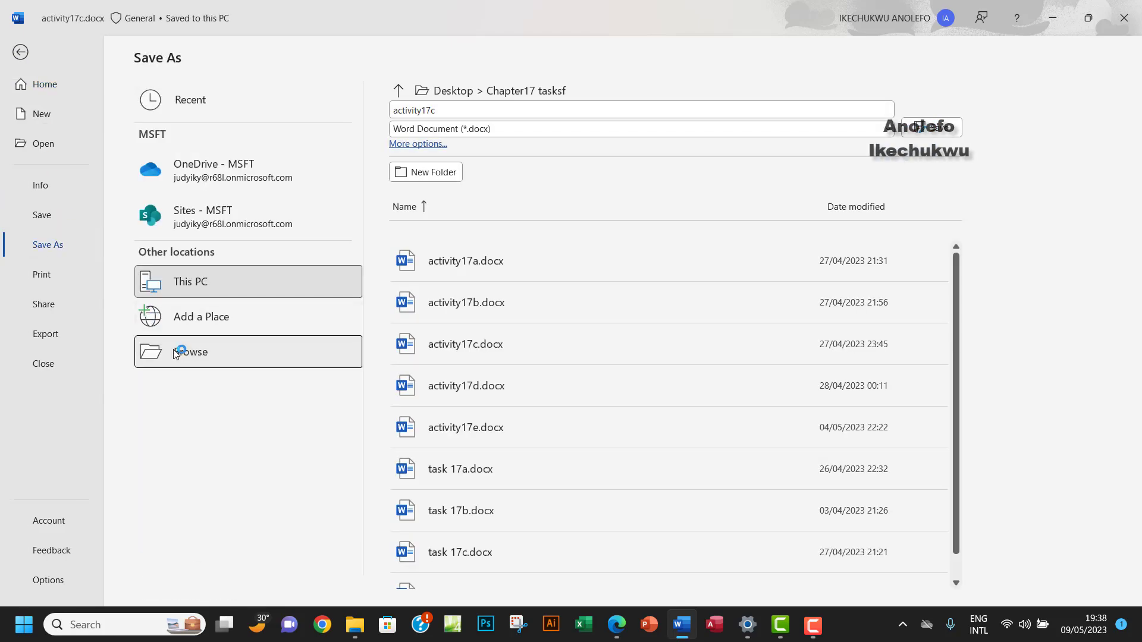
click(173, 349)
click(167, 250)
drag(167, 250, 142, 251)
text(ctivity17f.docx)
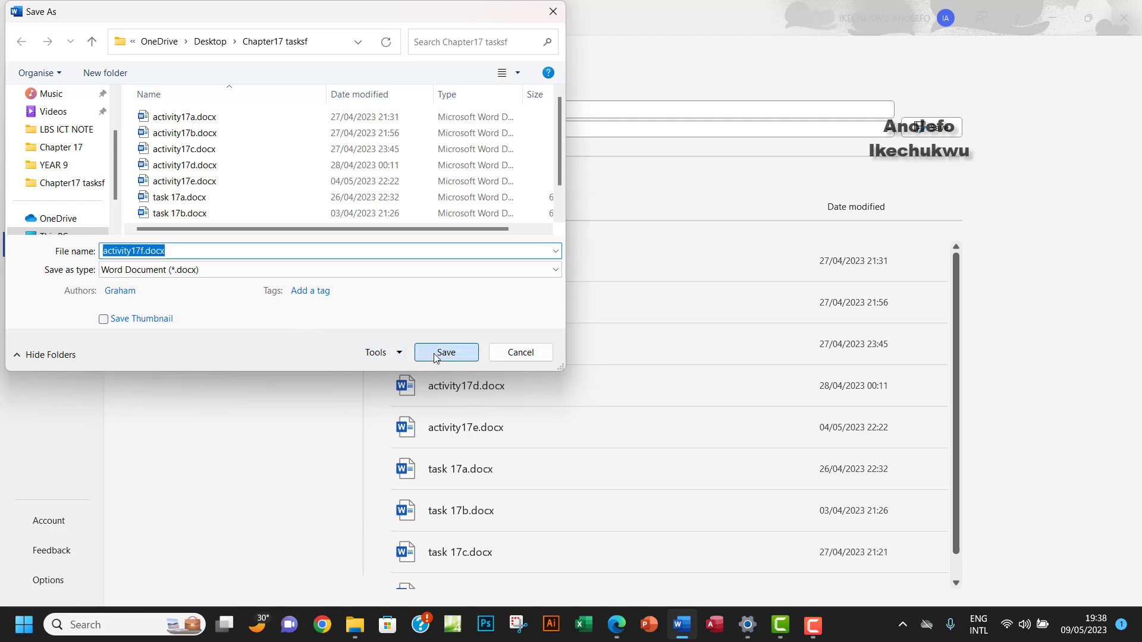
click(446, 352)
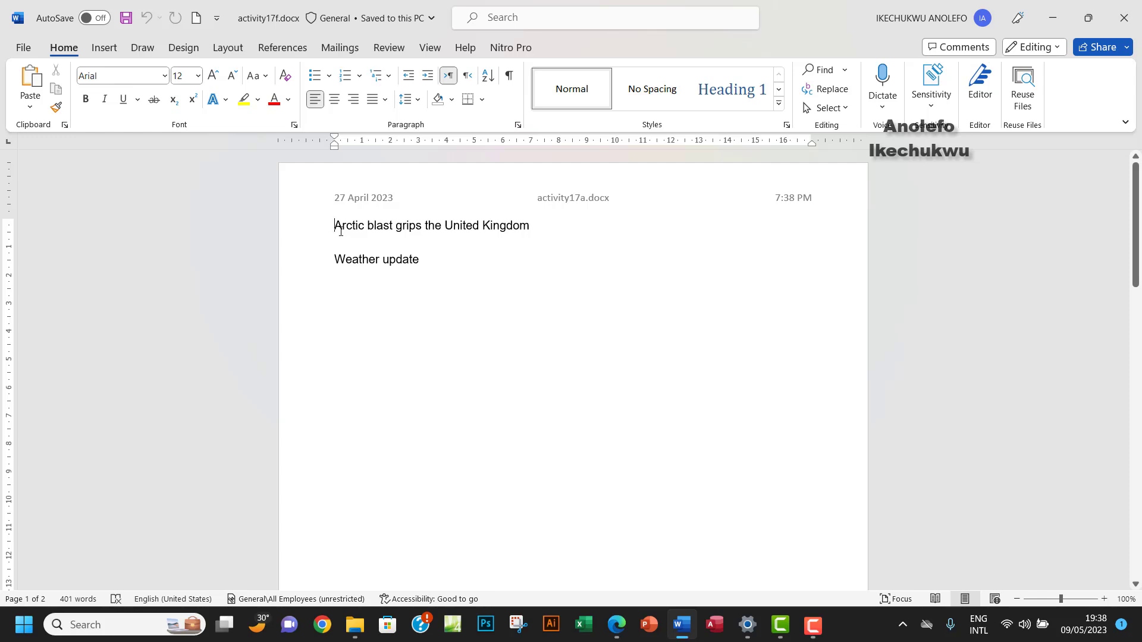
Insert "History item 1" as a new line above "Arctic blast grips the United Kingdom" at the start of the document.
key(Return)
click(344, 231)
text(History item 1)
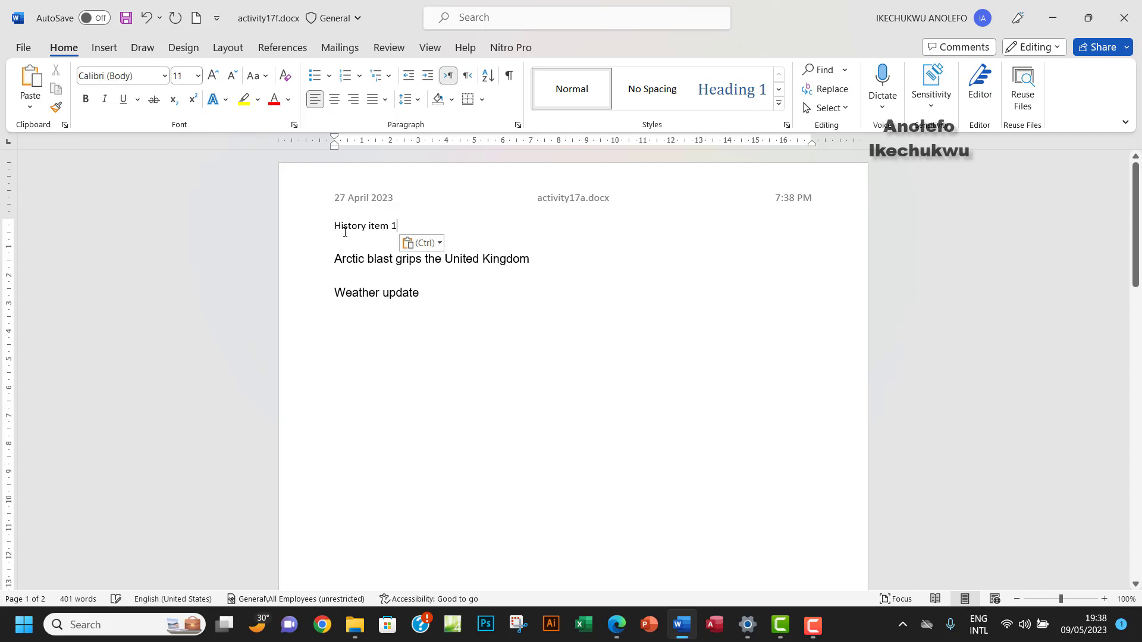
Check the style instruction in the Edge PDF, and in Word copy the formatting of the "Arctic blast" line onto "History item 1" with Format Painter.
drag(401, 225, 334, 226)
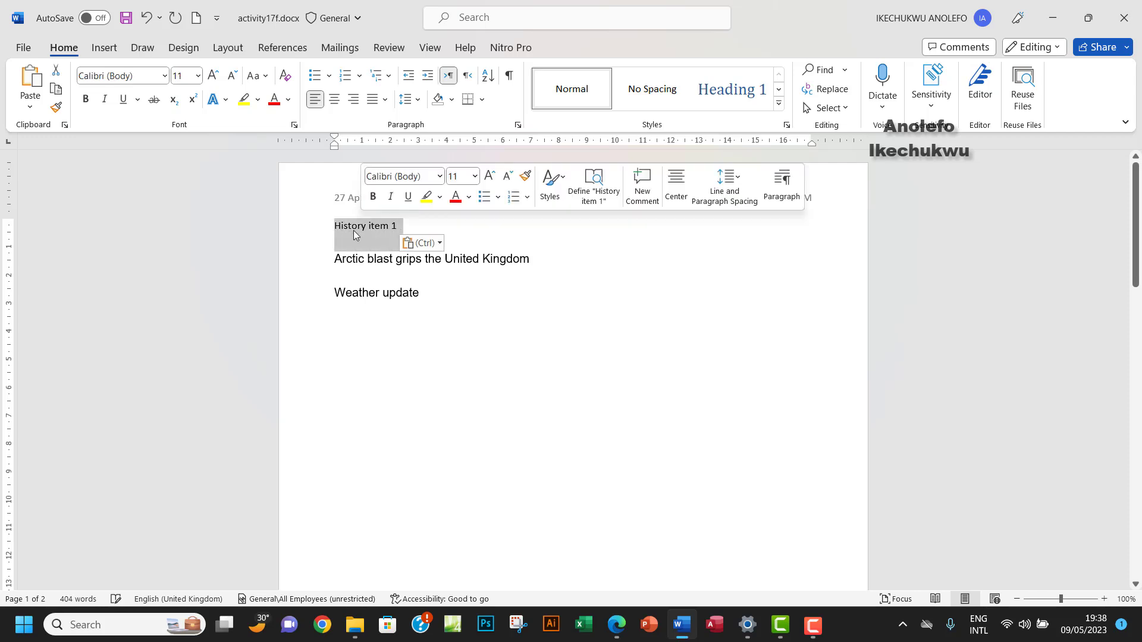
click(343, 264)
click(616, 625)
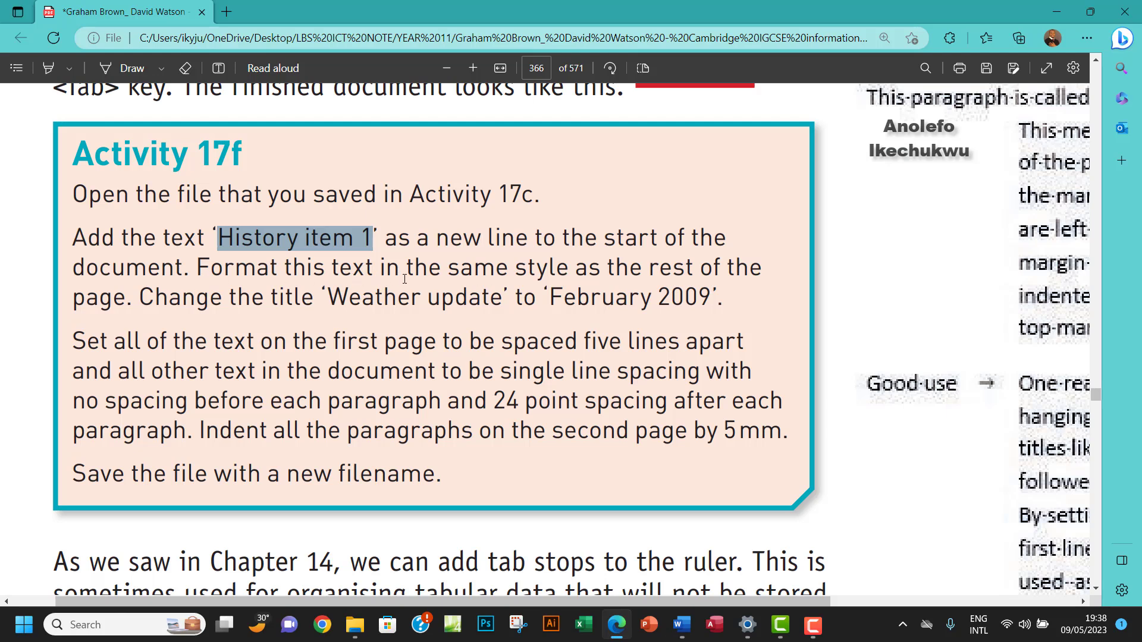
drag(449, 269, 614, 268)
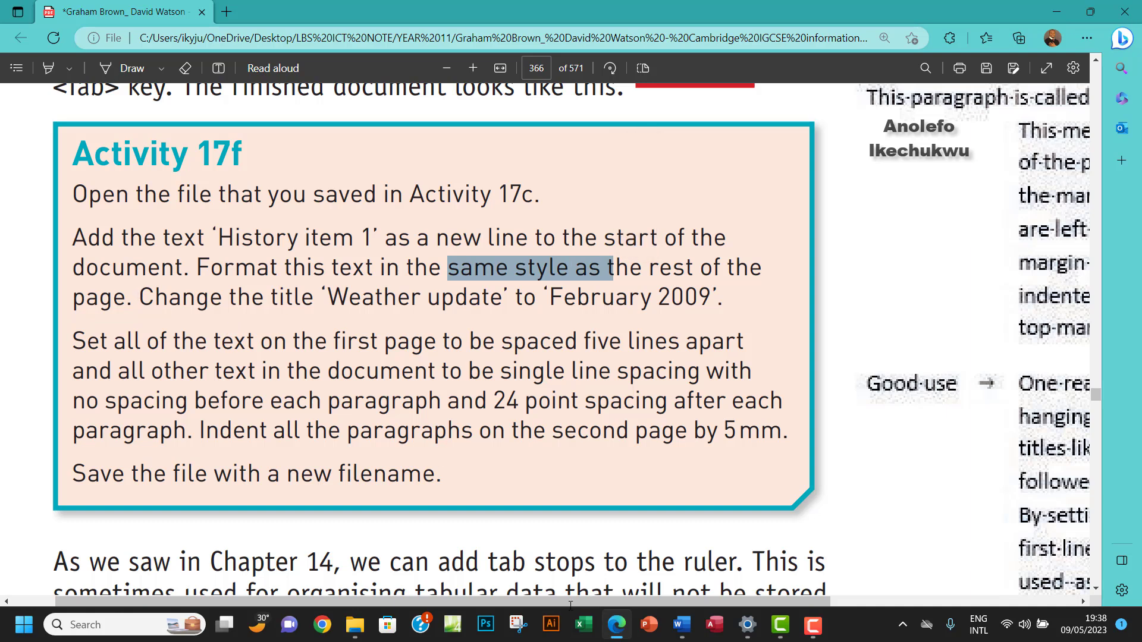
click(682, 625)
mouse_move(336, 262)
mouse_down()
mouse_move(424, 260)
mouse_move(326, 225)
mouse_move(310, 234)
mouse_up()
click(56, 107)
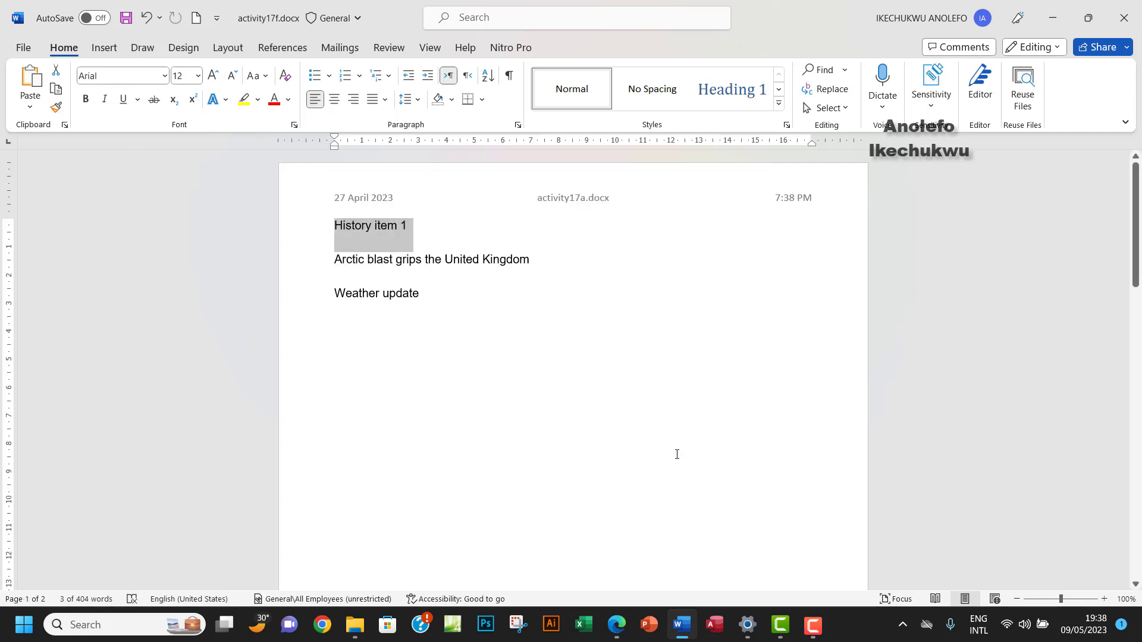
Copy "February 2009" from the PDF instructions in Edge and paste it over the "Weather update" title in the Word document.
click(616, 625)
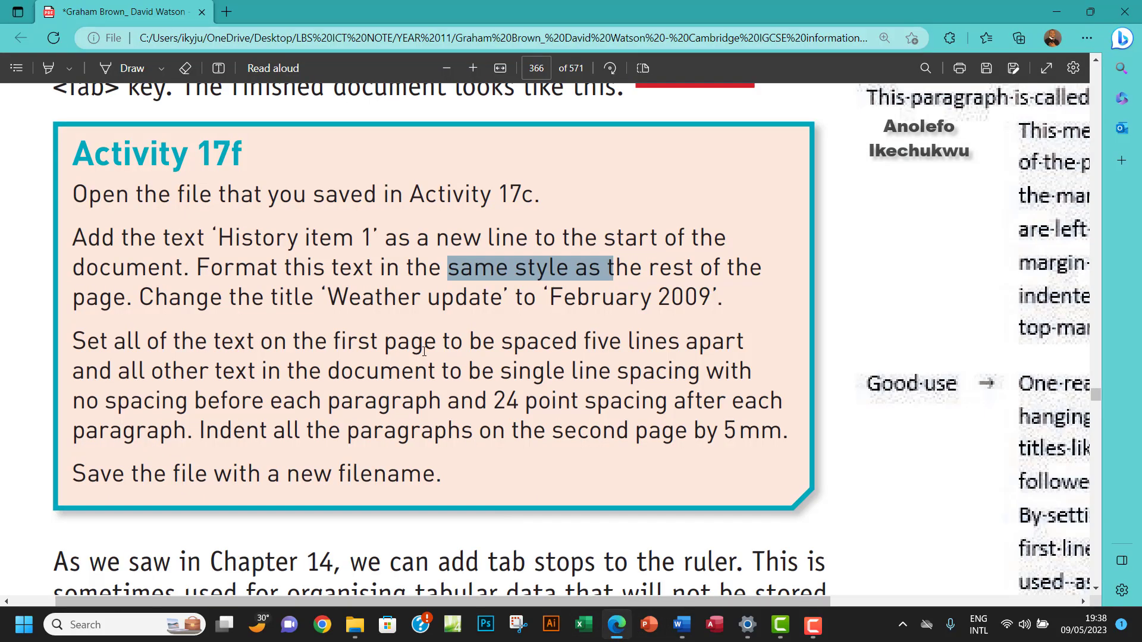
drag(135, 299, 72, 226)
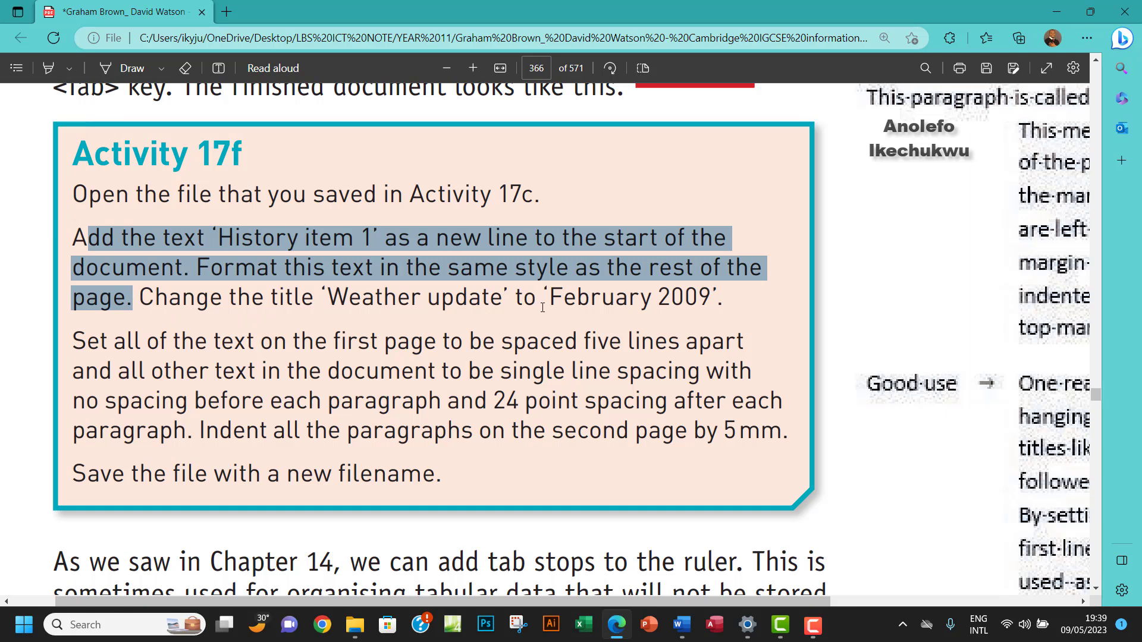
drag(545, 296, 704, 296)
key(ctrl+c)
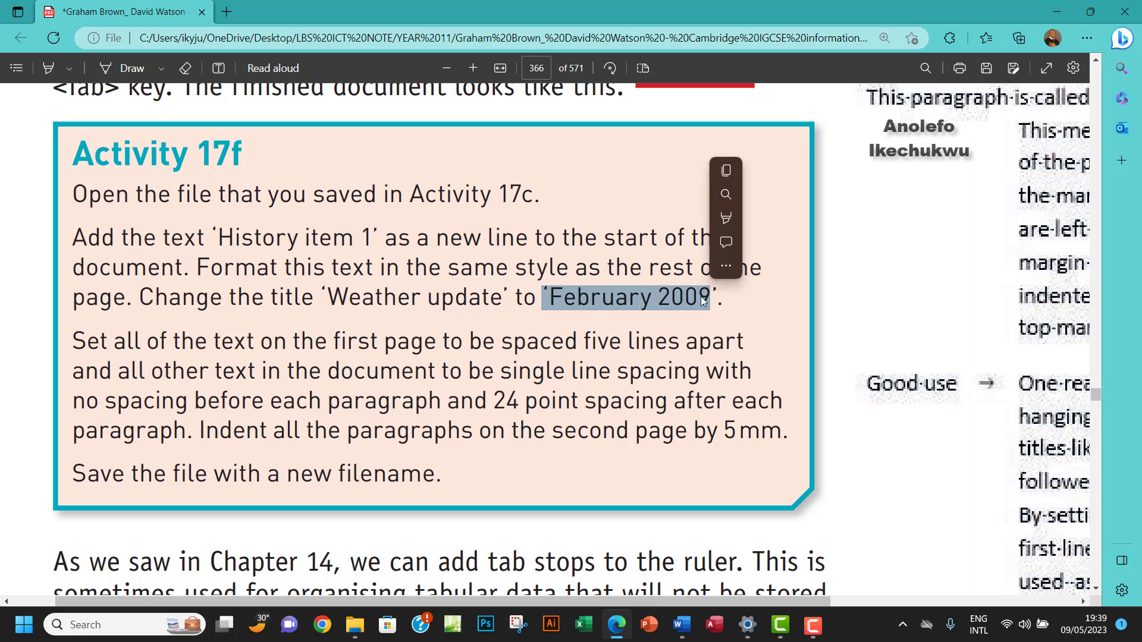
click(681, 624)
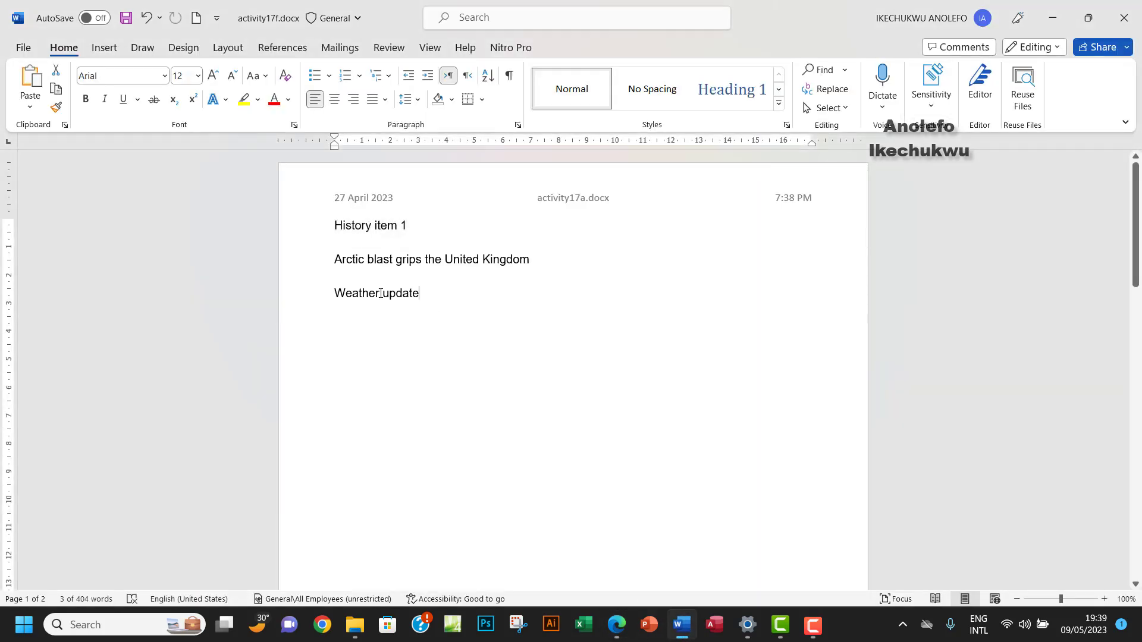
triple_click(349, 293)
right_click(347, 295)
click(429, 392)
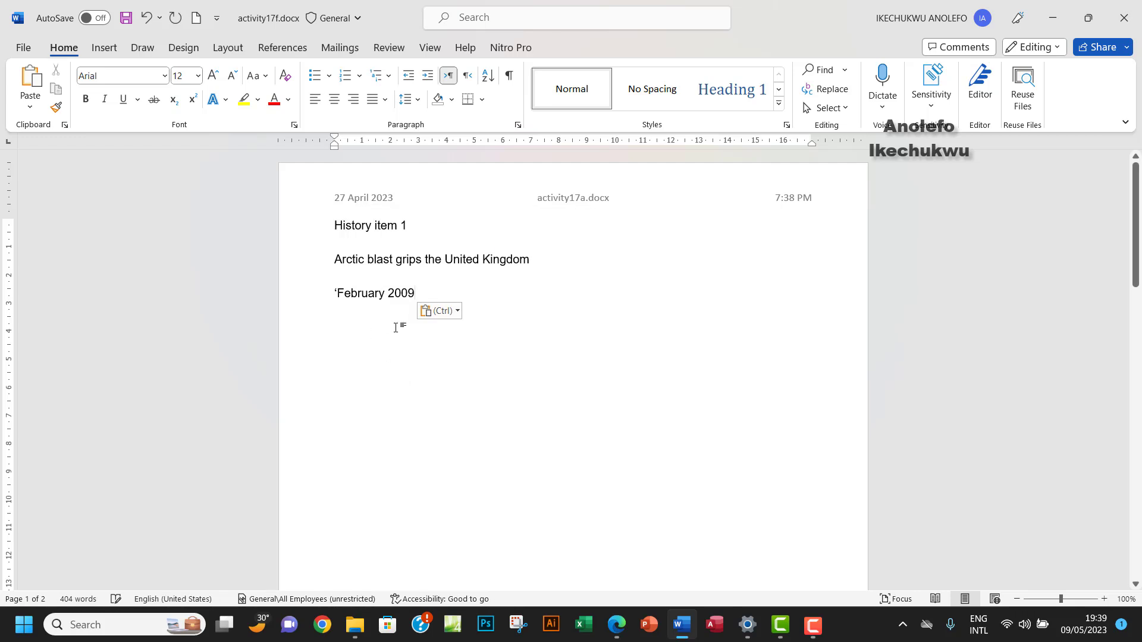
Remove the stray opening quotation mark in front of "February 2009".
key(Home)
key(Up)
key(Right)
key(BackSpace)
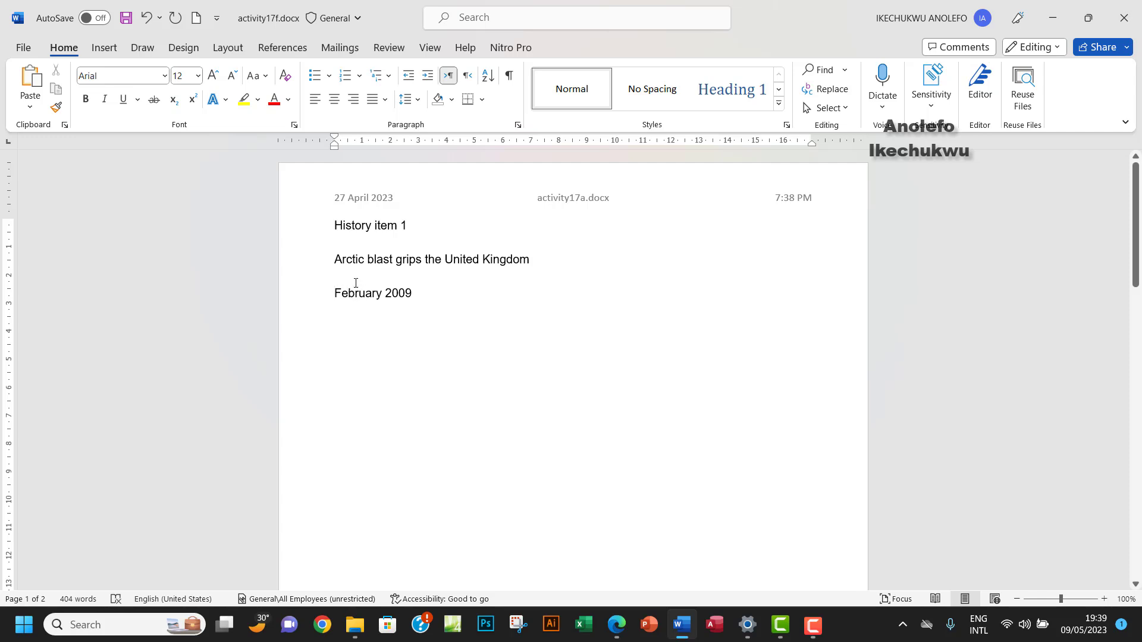
Copy the formatting of the "Arctic blast" line onto the "February 2009" title with Format Painter.
double_click(375, 260)
click(56, 107)
drag(413, 292, 313, 293)
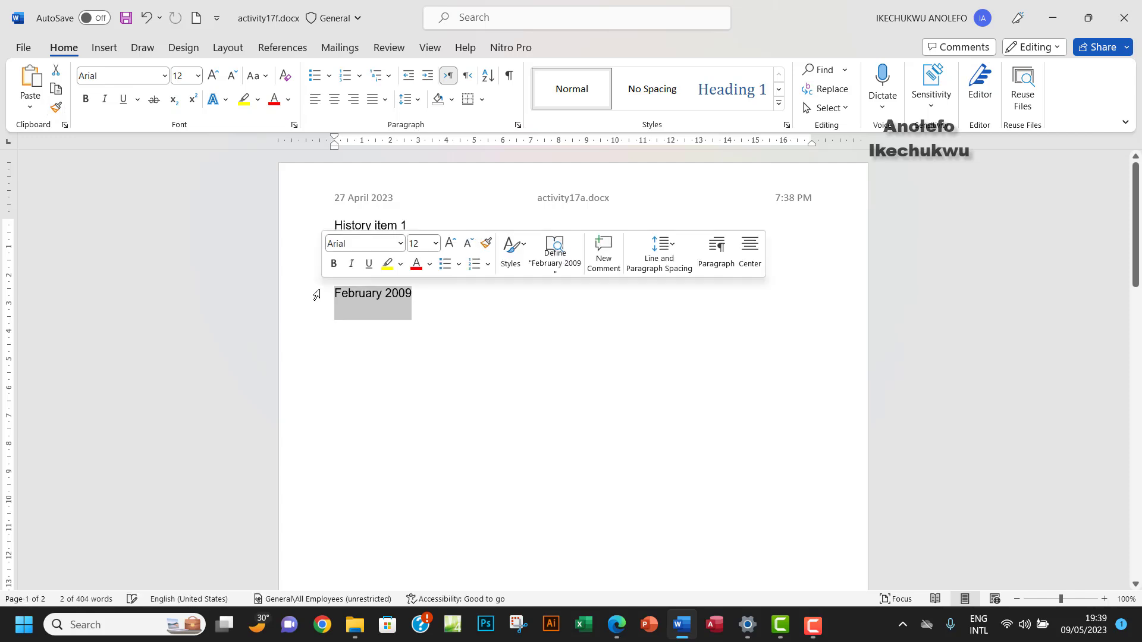
click(384, 313)
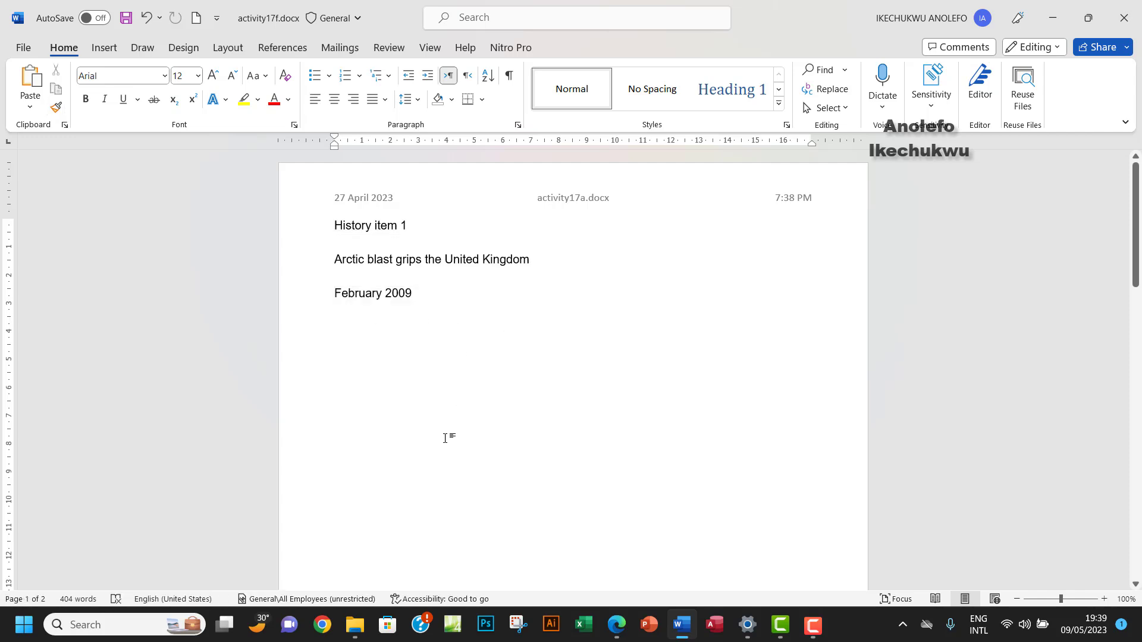
Switch to the Edge PDF and highlight the instruction paragraph about "History item 1" and "February 2009" in yellow.
click(617, 624)
drag(721, 299, 102, 220)
mouse_move(60, 151)
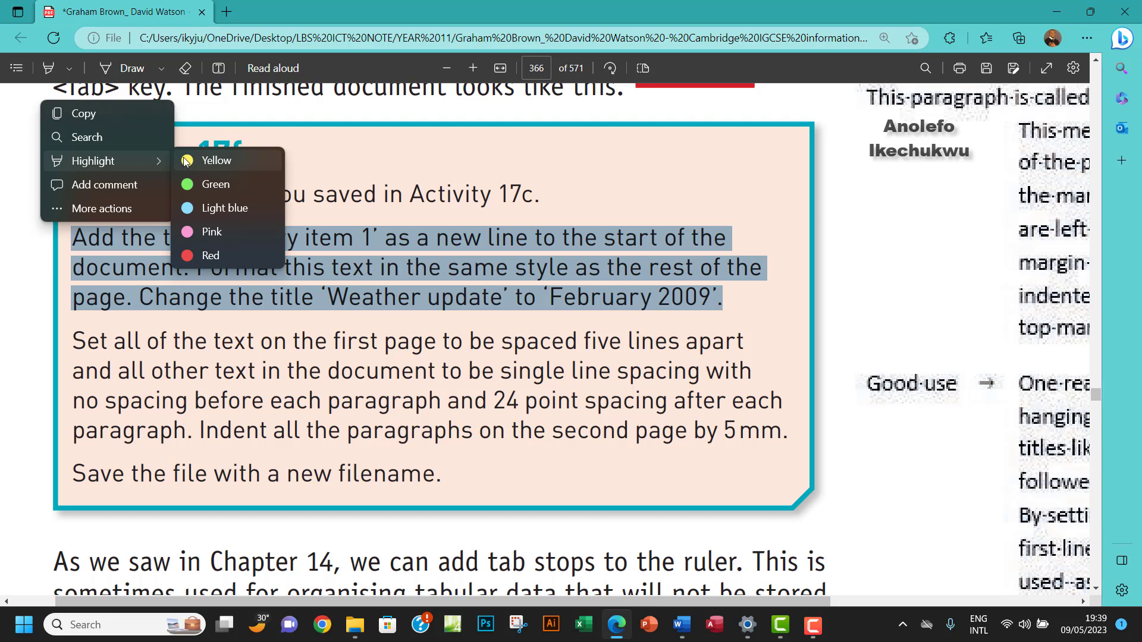
click(202, 160)
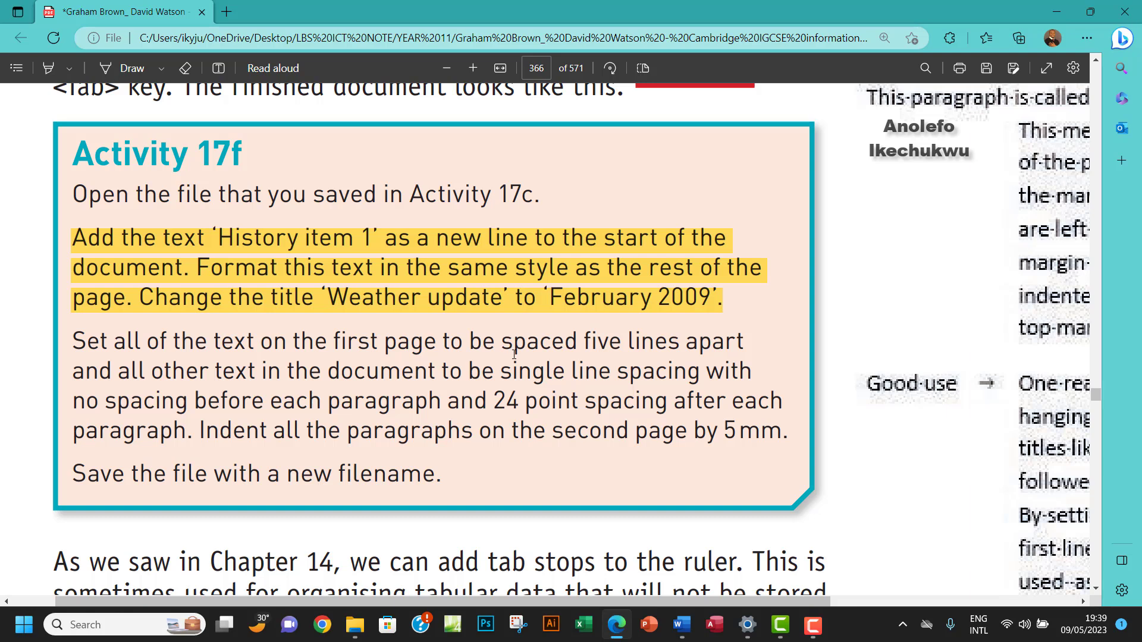
Following the five-line spacing instruction in the PDF, set the three first-page lines in Word to Multiple line spacing at 5.
drag(72, 343, 751, 345)
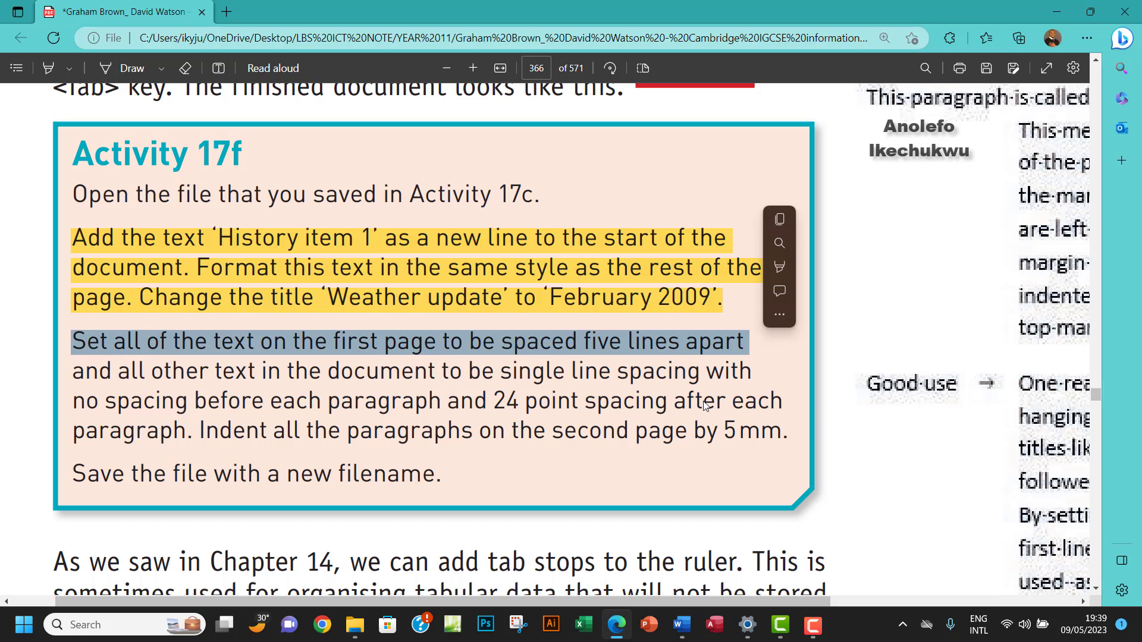
click(681, 625)
drag(335, 227, 409, 294)
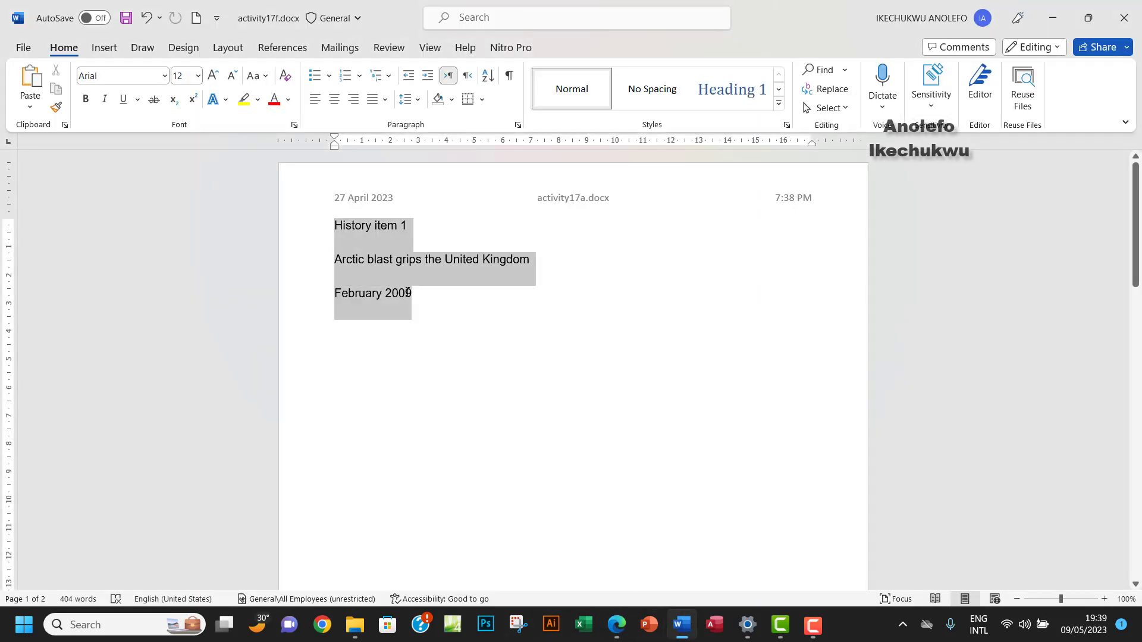
click(418, 105)
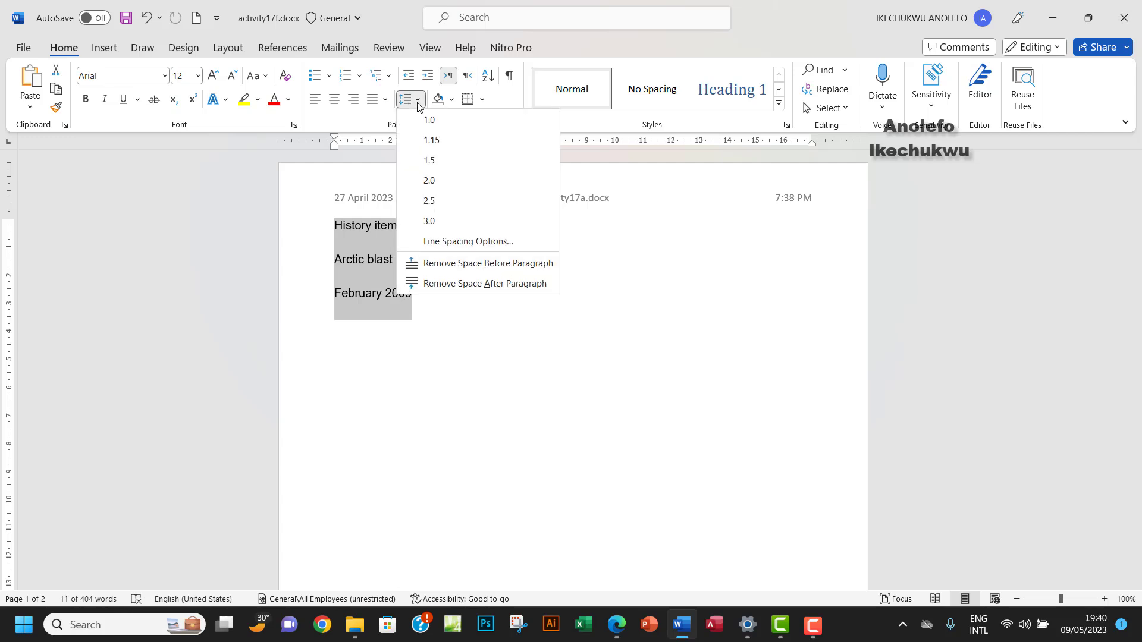
click(450, 249)
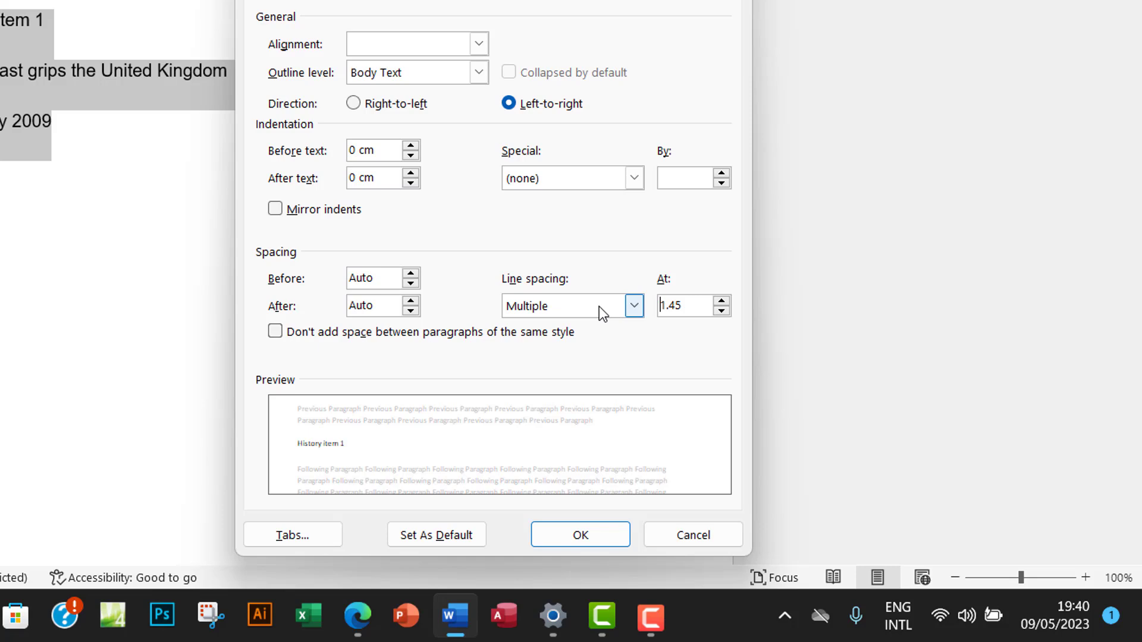
click(685, 305)
drag(685, 305, 644, 317)
text(5)
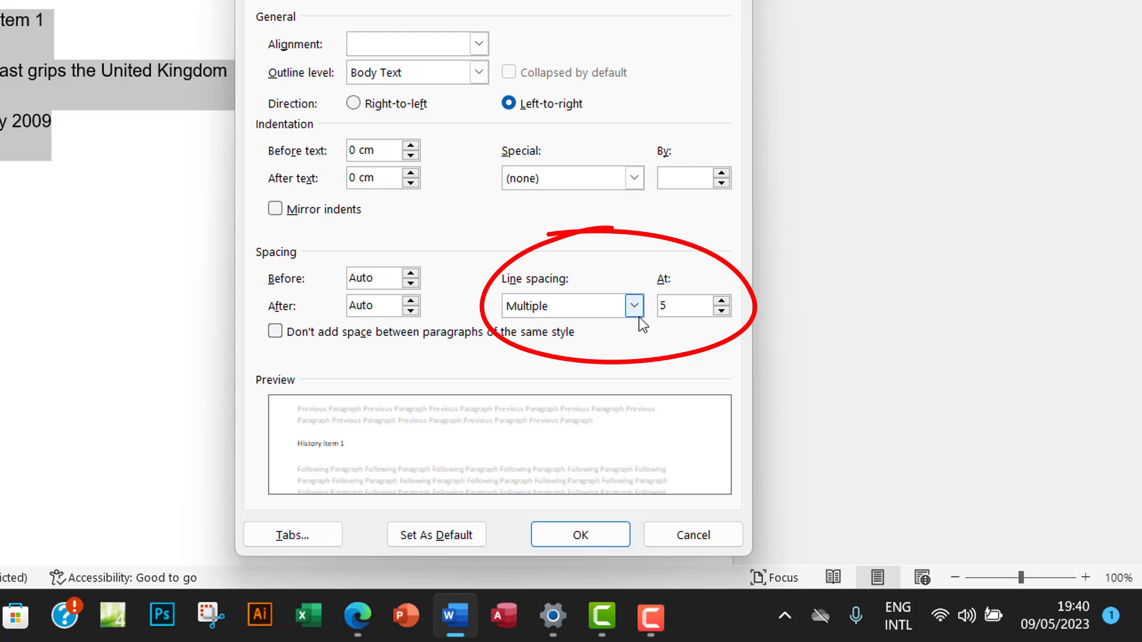
click(574, 535)
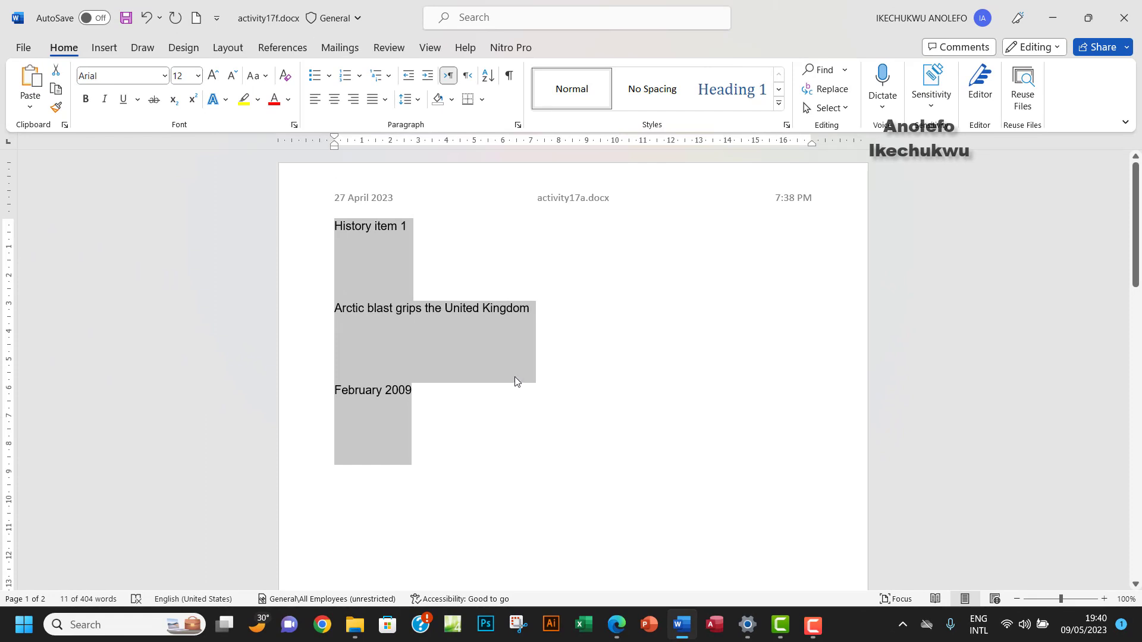
Consult the instruction in the Edge PDF about single line spacing for all other text and return to Word.
click(622, 624)
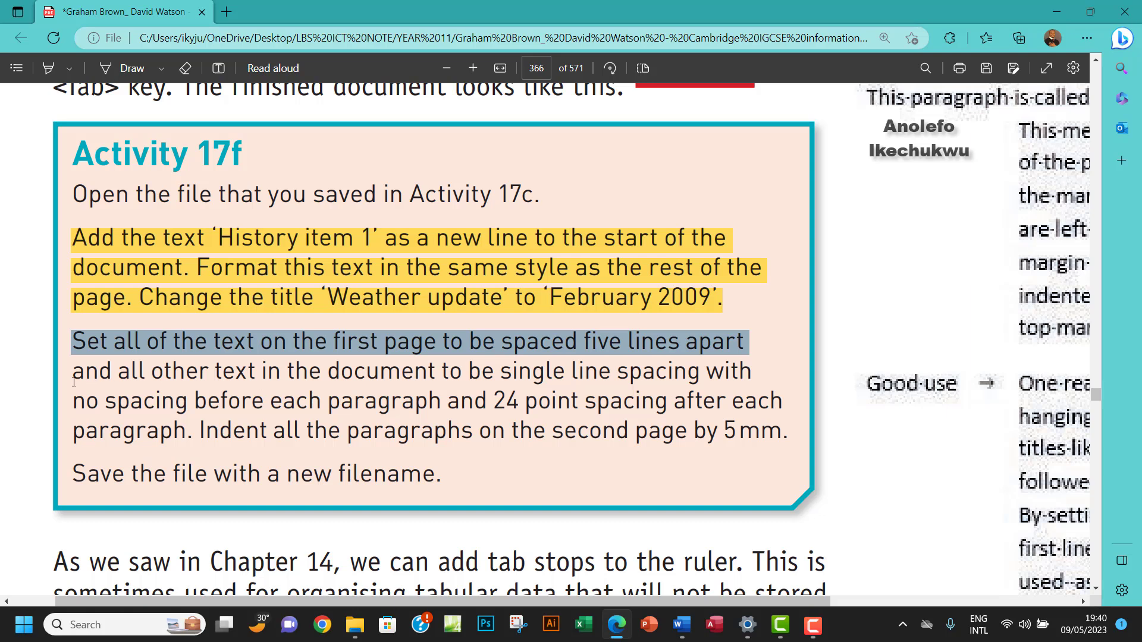
drag(74, 374, 591, 378)
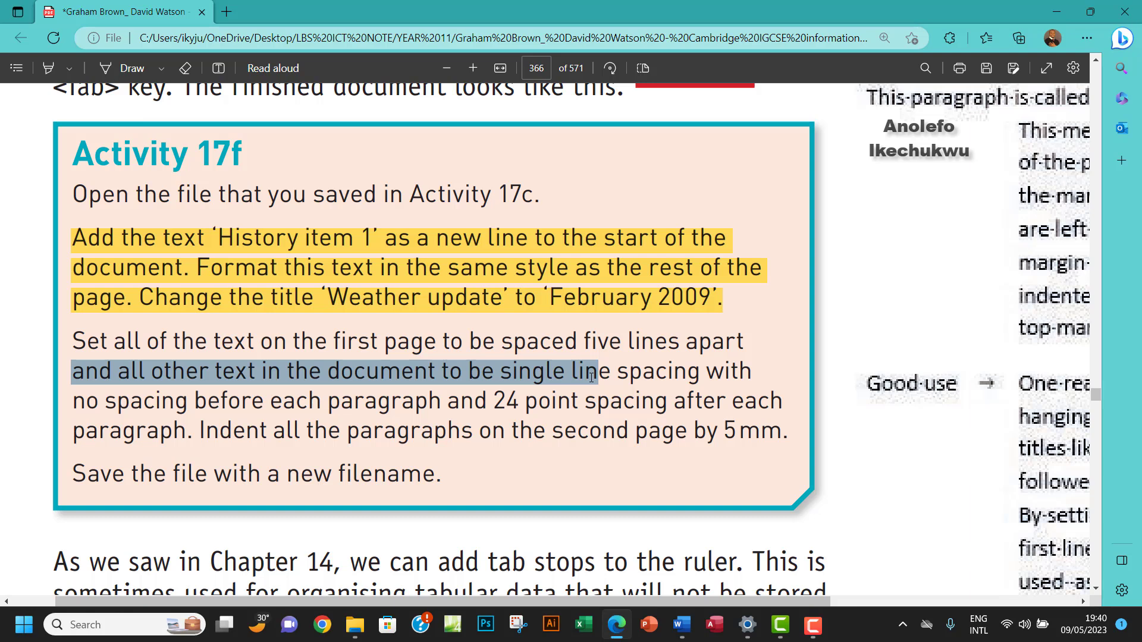
click(682, 624)
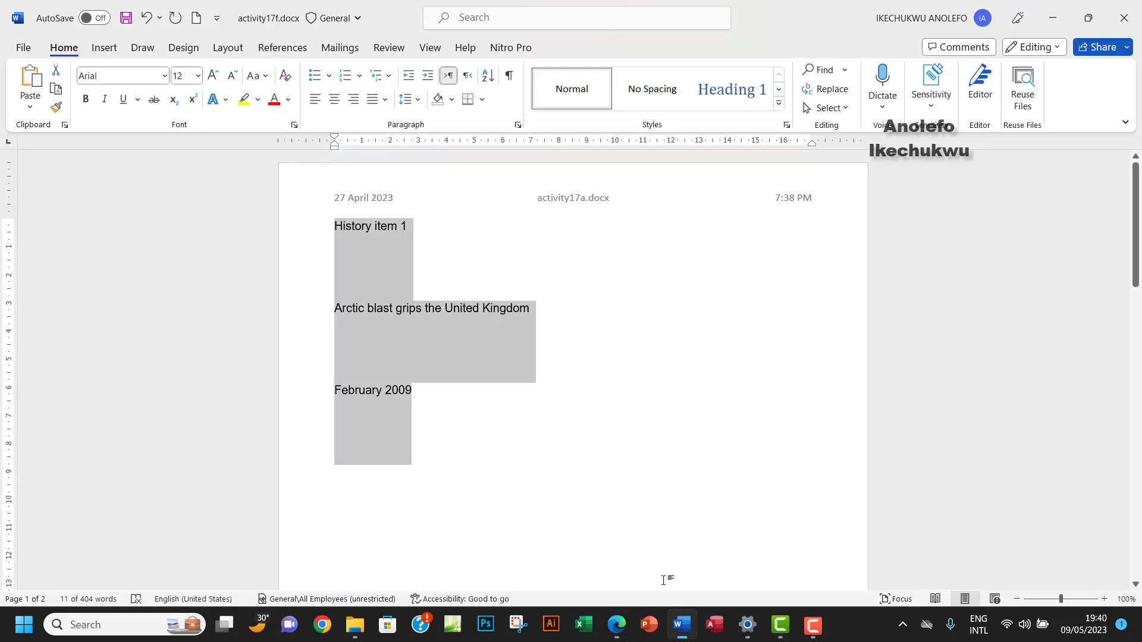
click(517, 125)
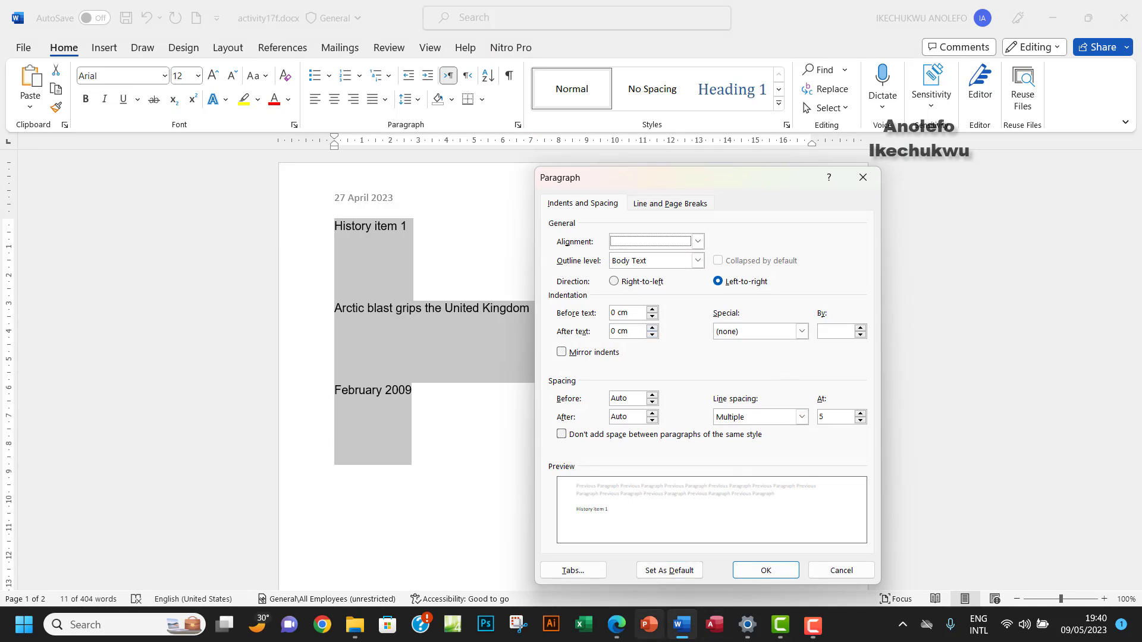
click(615, 625)
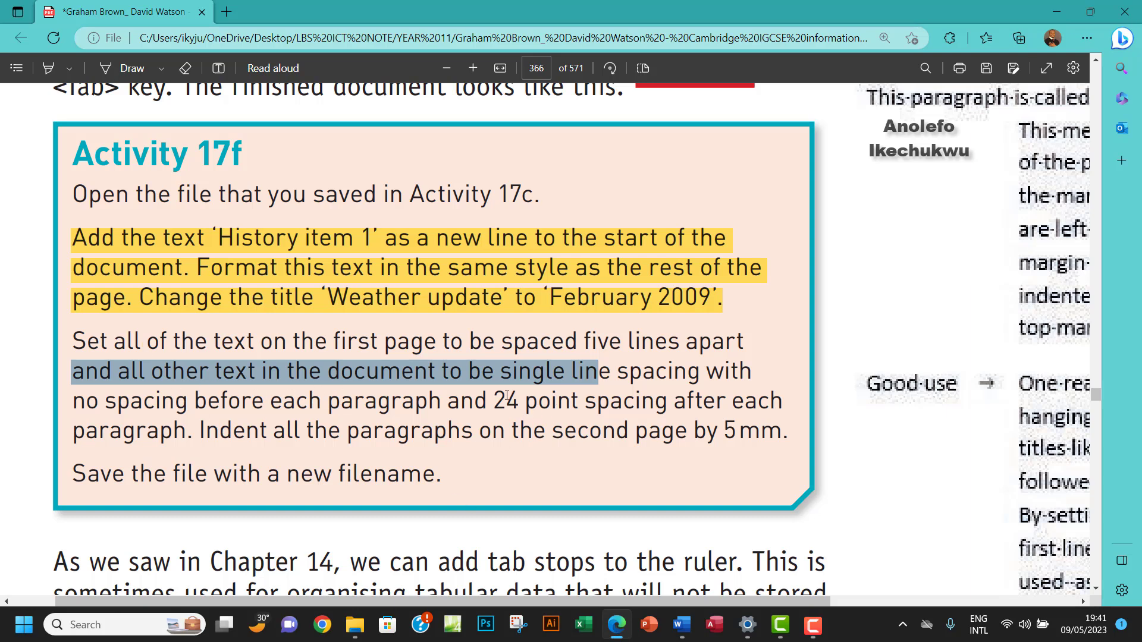
click(681, 624)
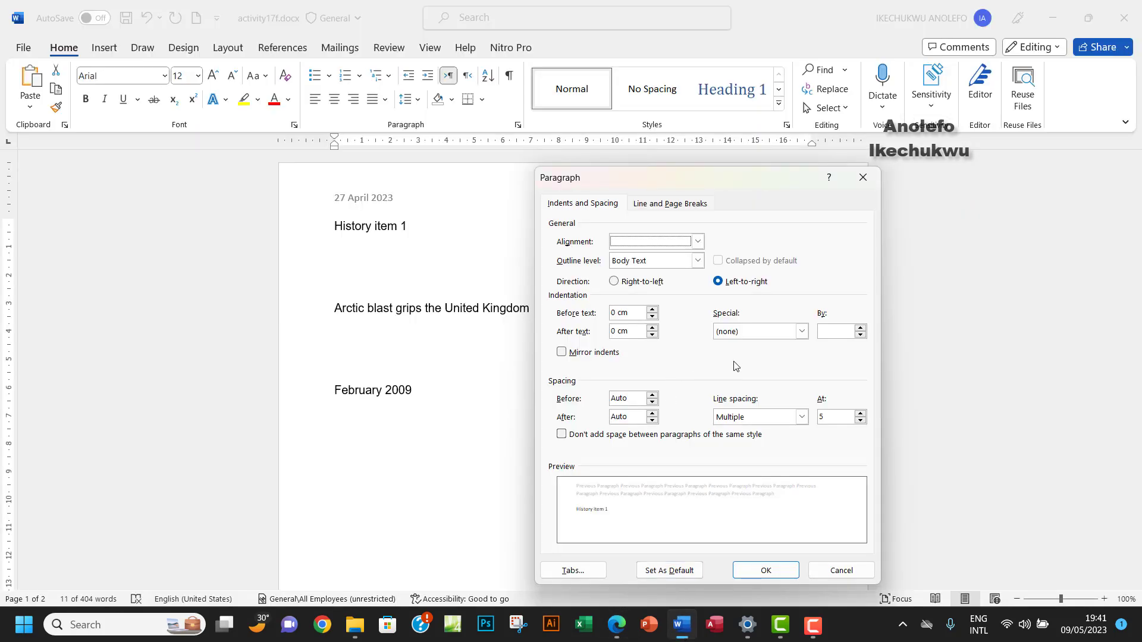
click(803, 417)
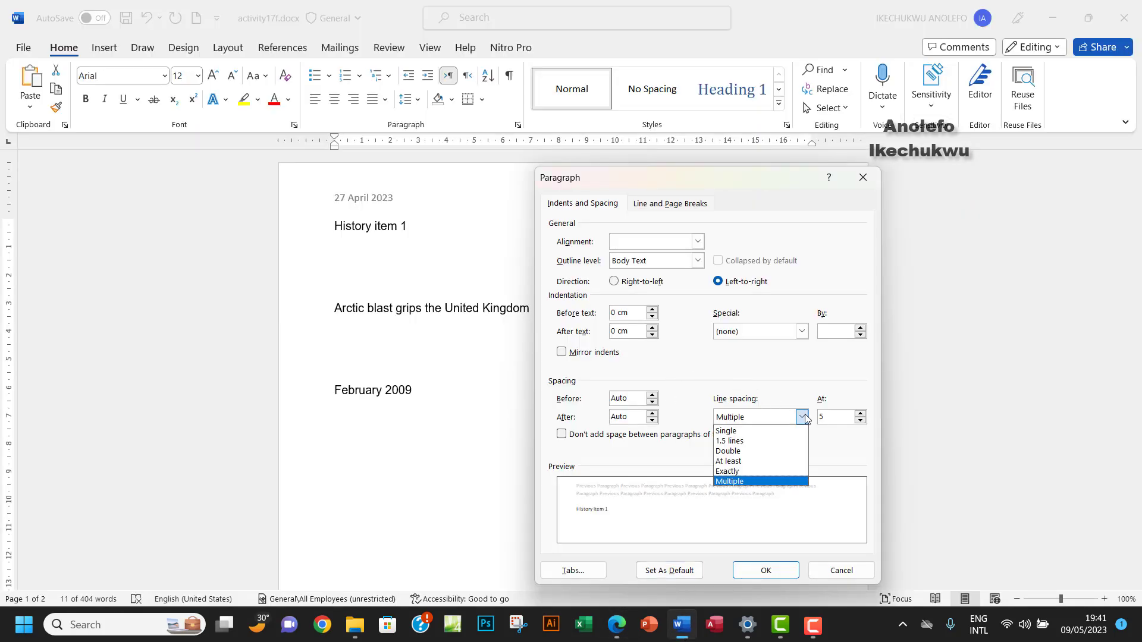
click(749, 429)
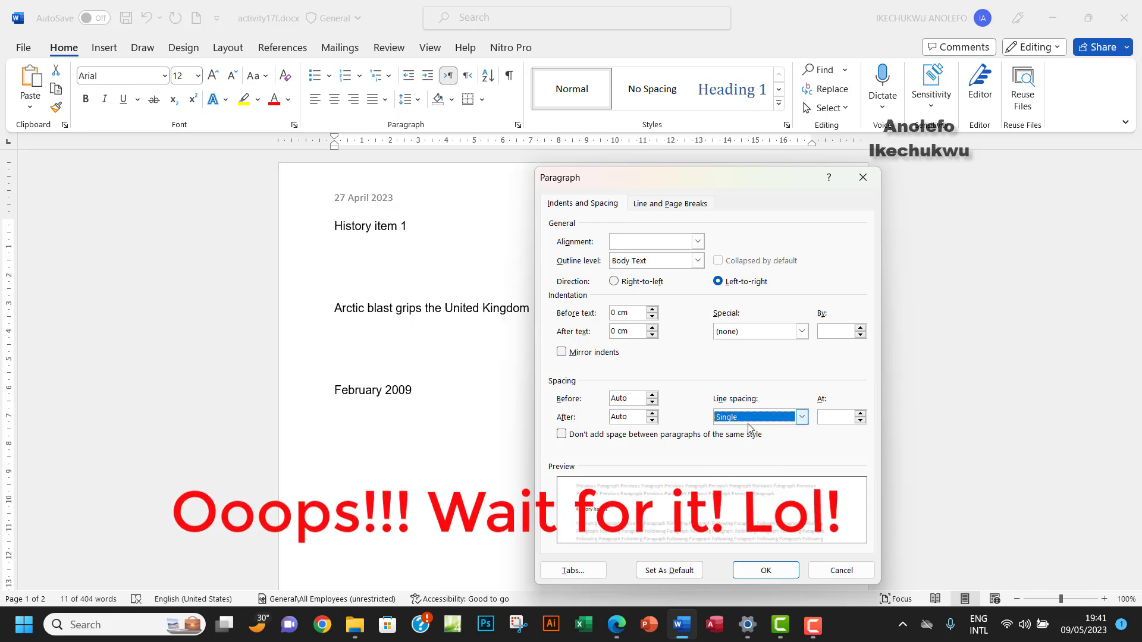
click(617, 625)
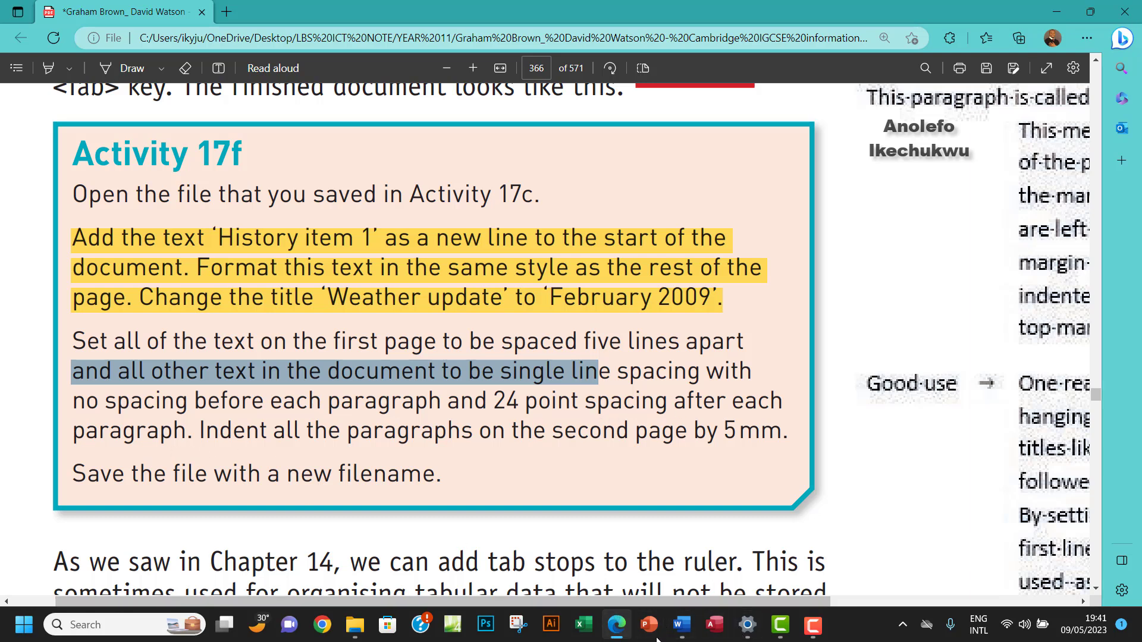
click(682, 624)
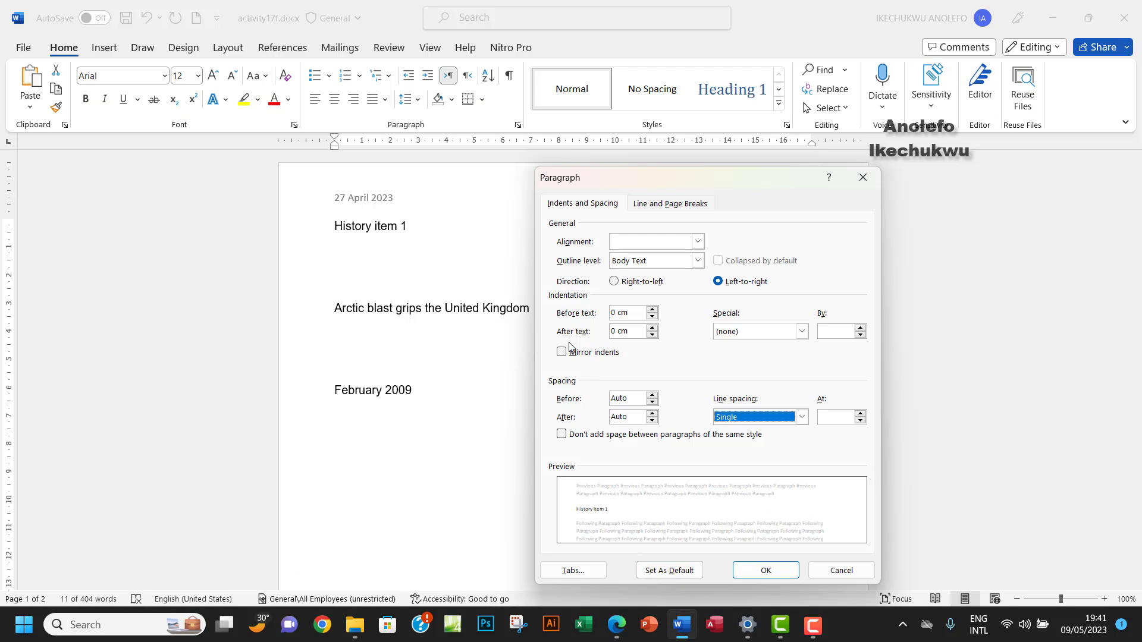
click(621, 398)
double_click(620, 398)
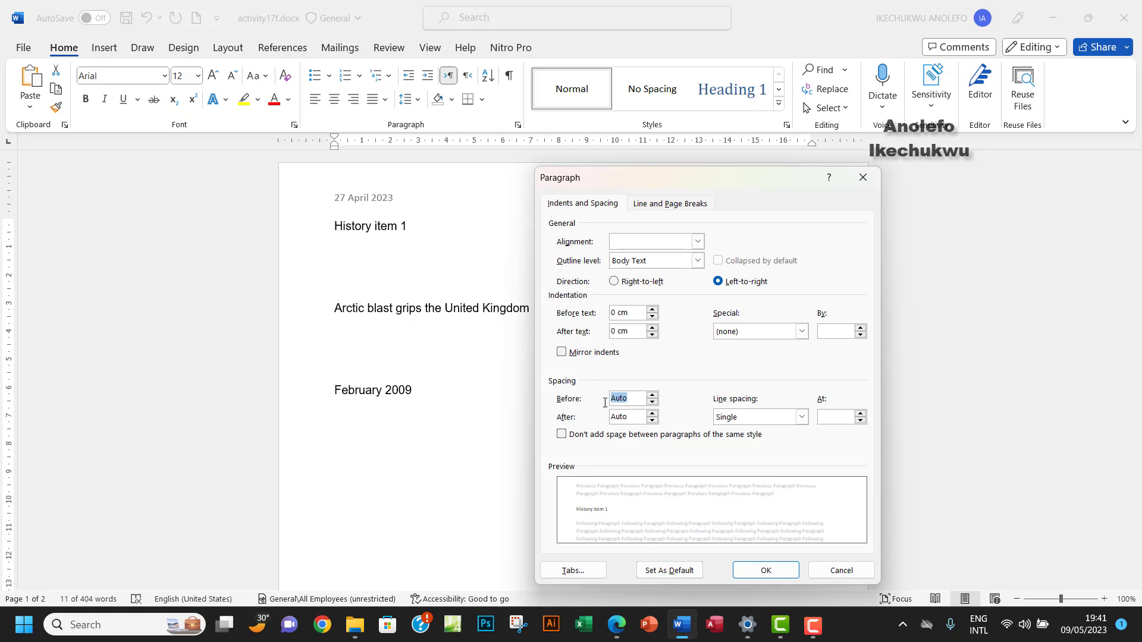
text(0)
drag(632, 418, 610, 422)
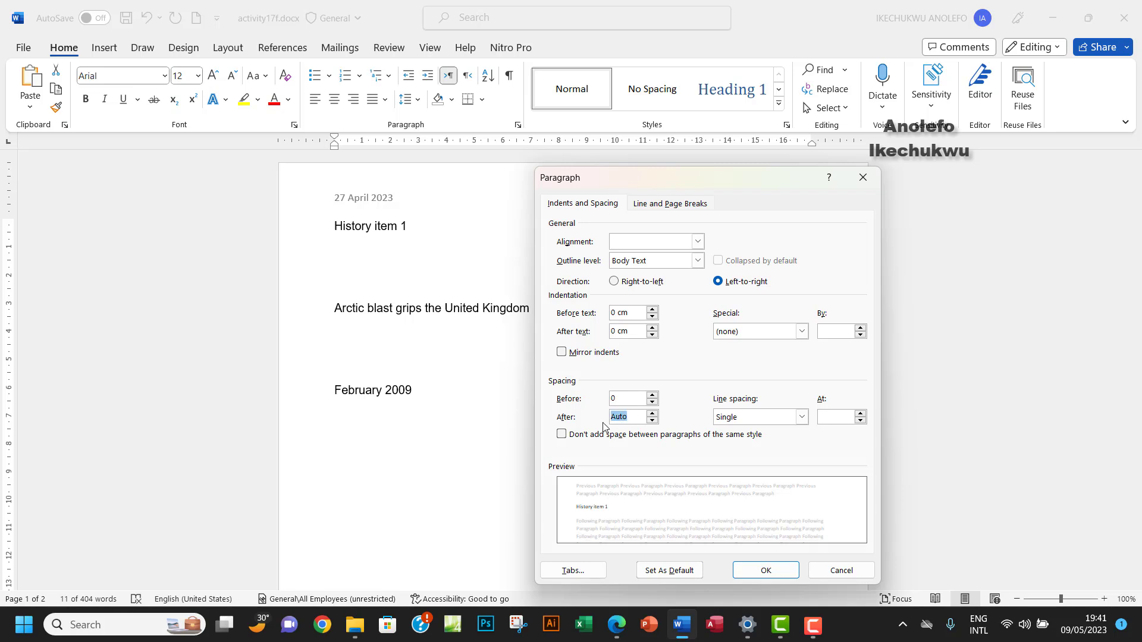
text(24)
key(Return)
For all the text on the second page, choose Single line spacing with 0 spacing before and 24 pt after each paragraph.
scroll(427, 484, down, 12)
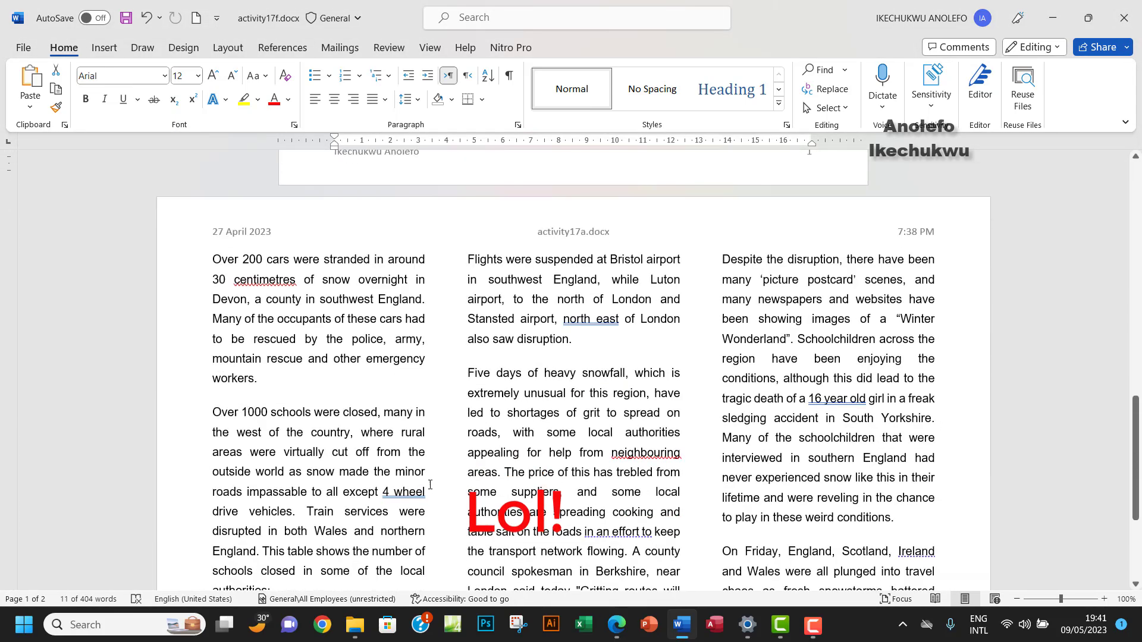
drag(213, 250, 812, 539)
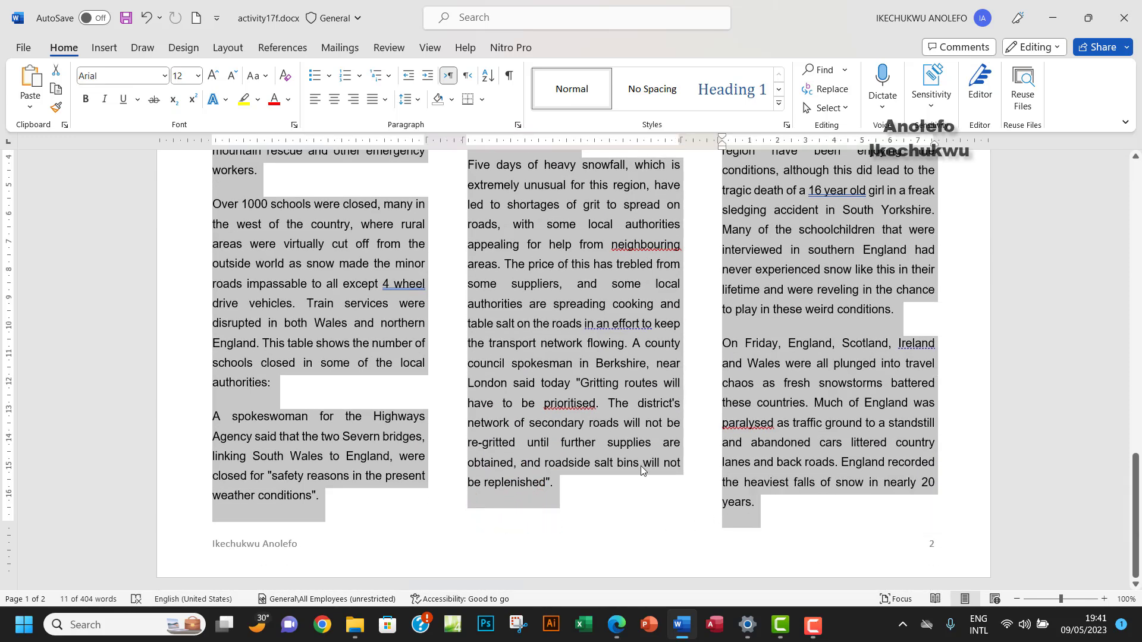
scroll(612, 472, up, 5)
scroll(612, 472, down, 4)
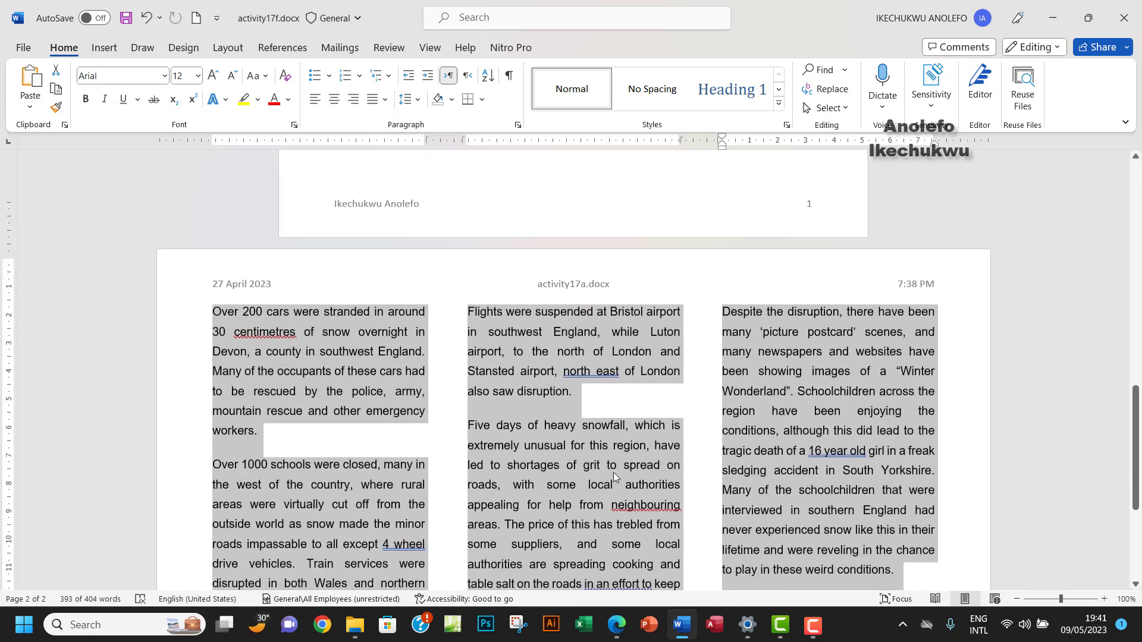
scroll(613, 472, up, 2)
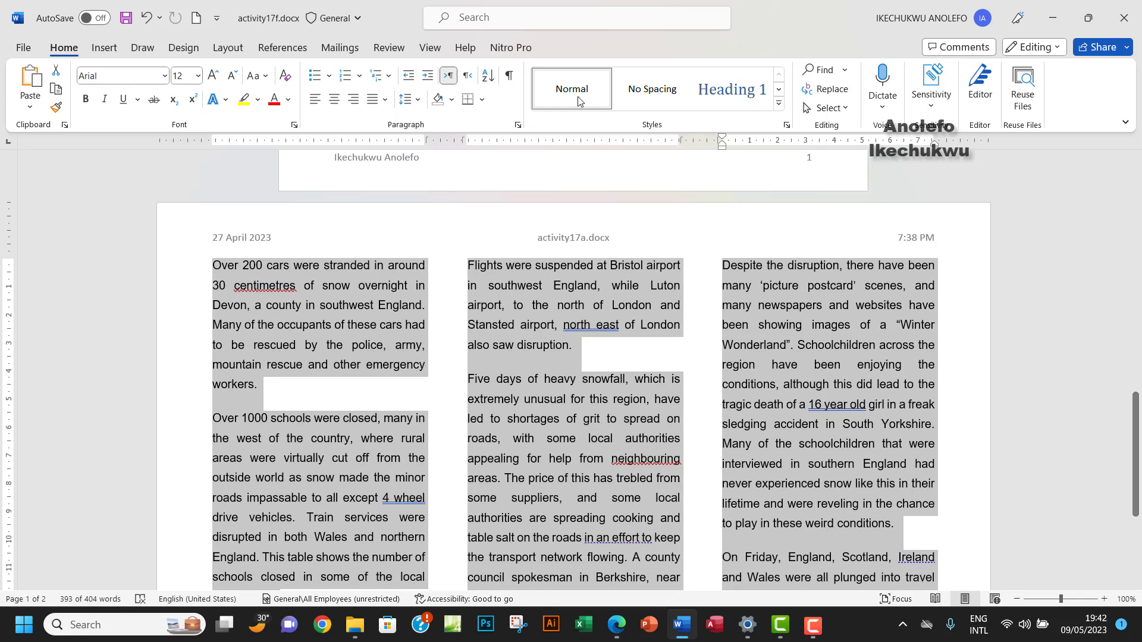
click(518, 124)
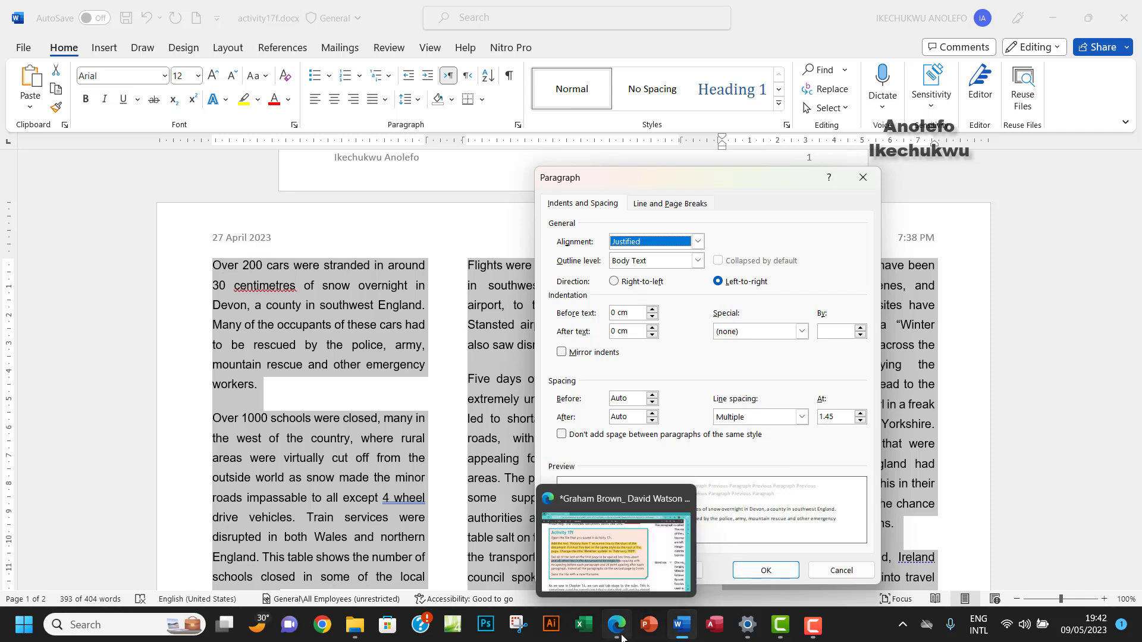
click(802, 417)
click(733, 431)
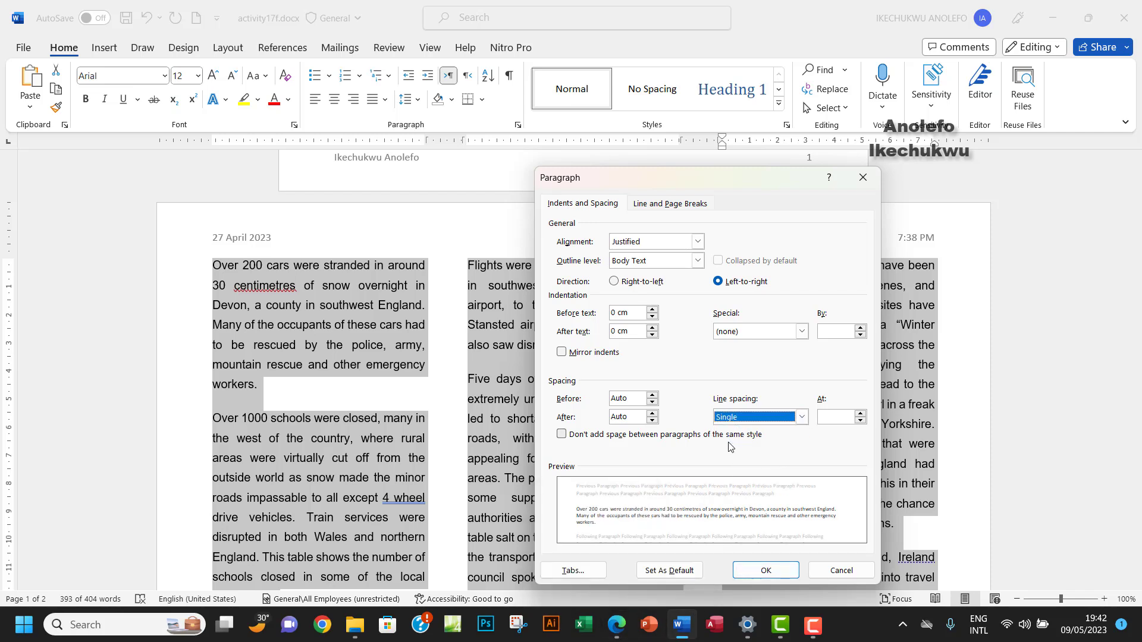
double_click(637, 396)
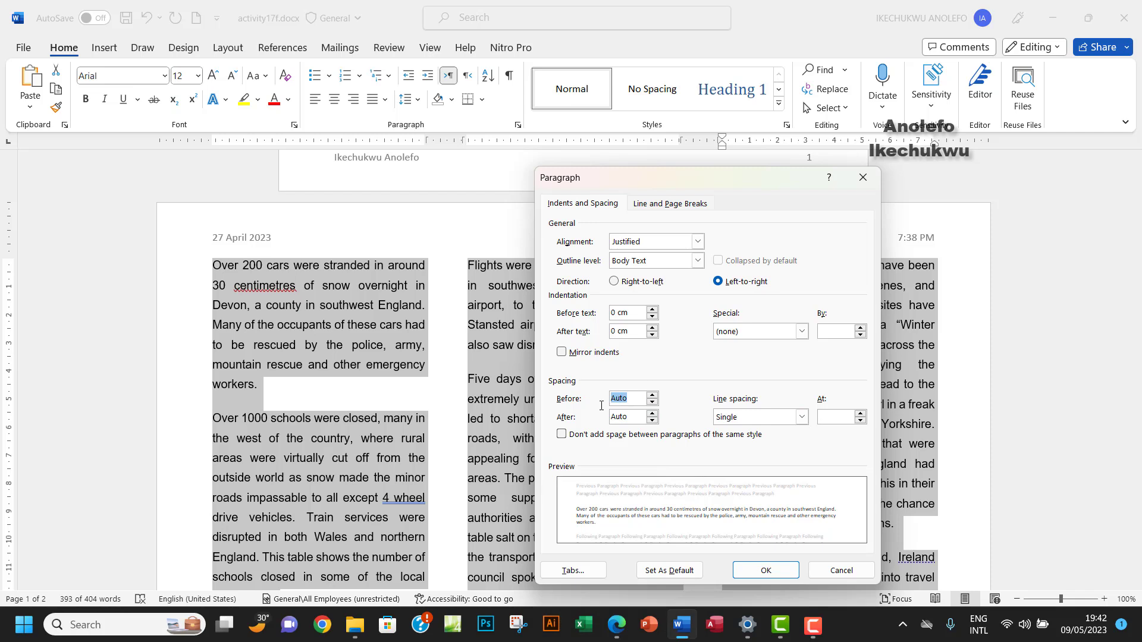
text(0)
key(Tab)
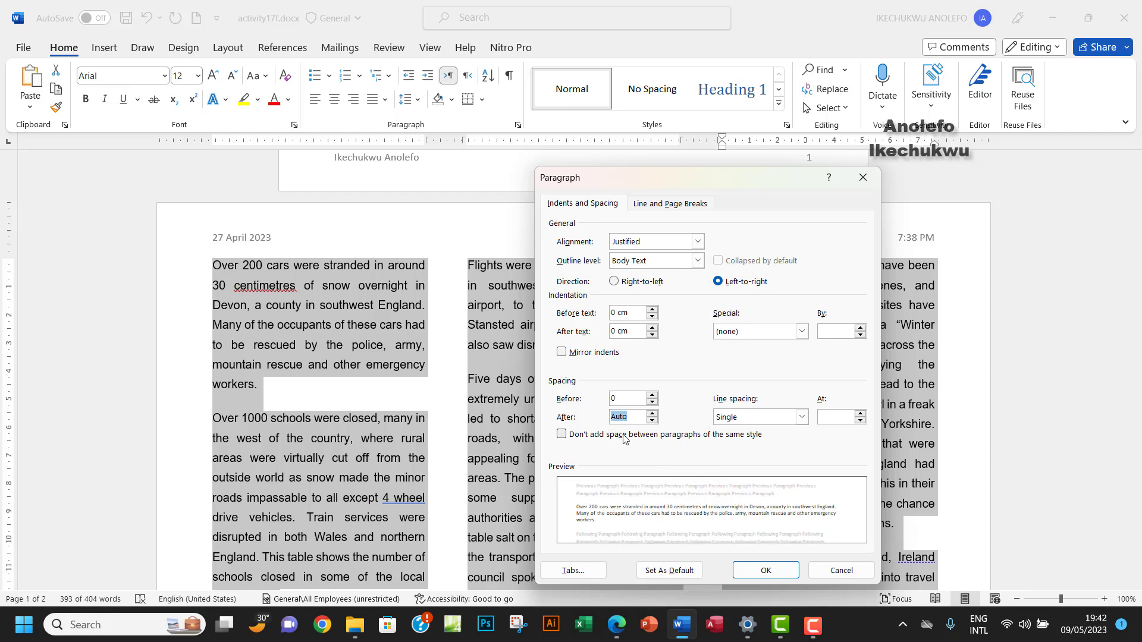
text(24)
Following the indent instruction in the Edge PDF, indent the second-page paragraphs 0.5 cm before text in Word and apply the paragraph settings.
click(617, 628)
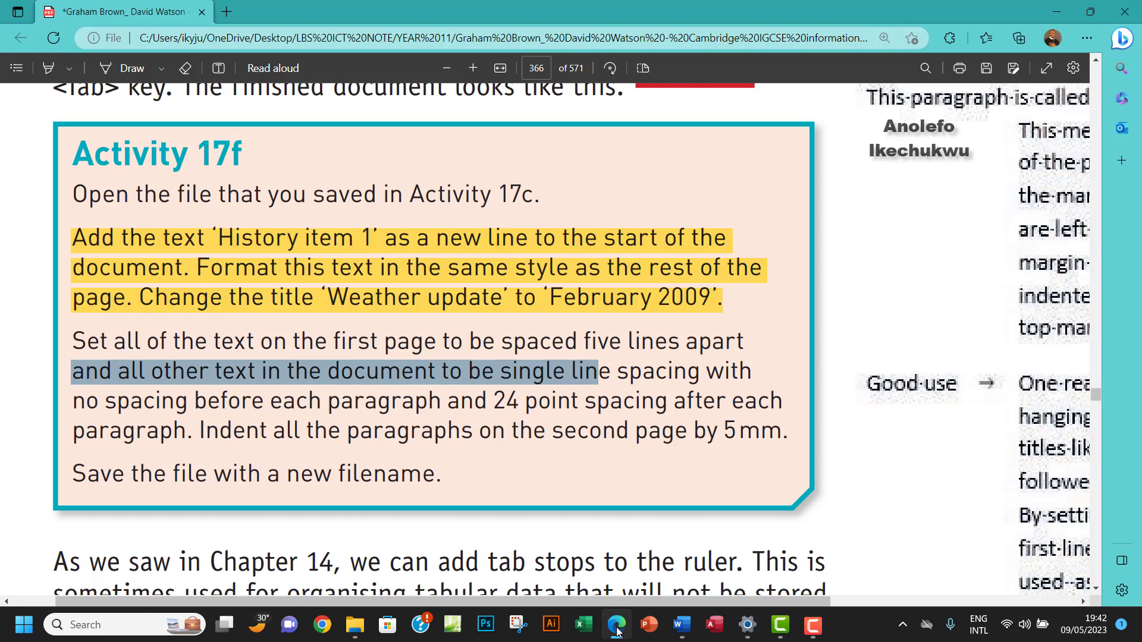
click(617, 628)
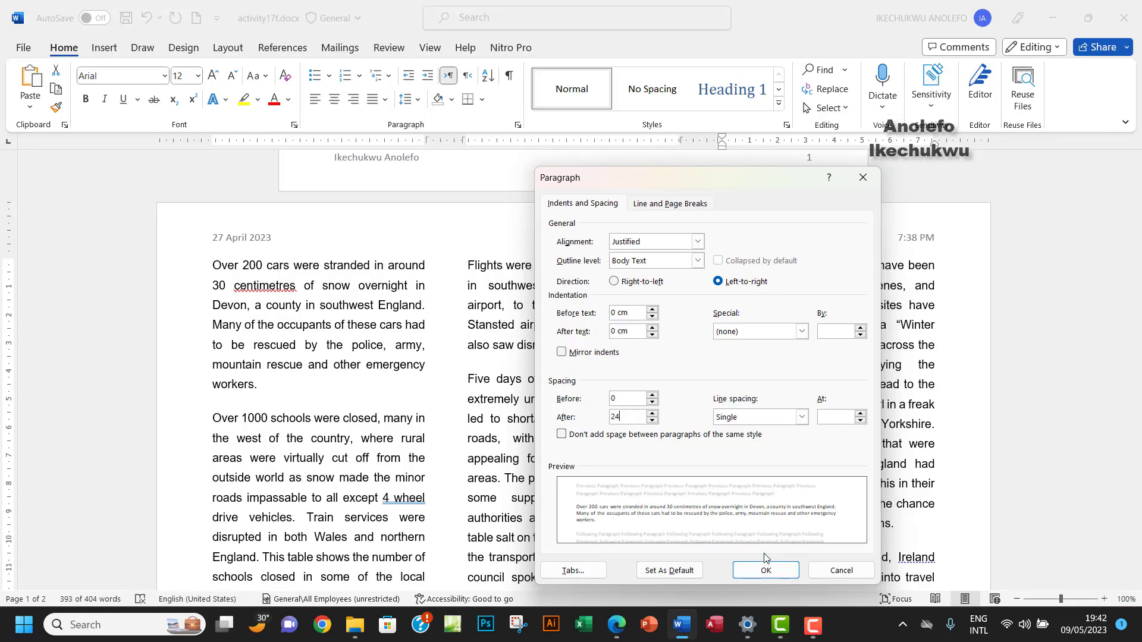
click(617, 626)
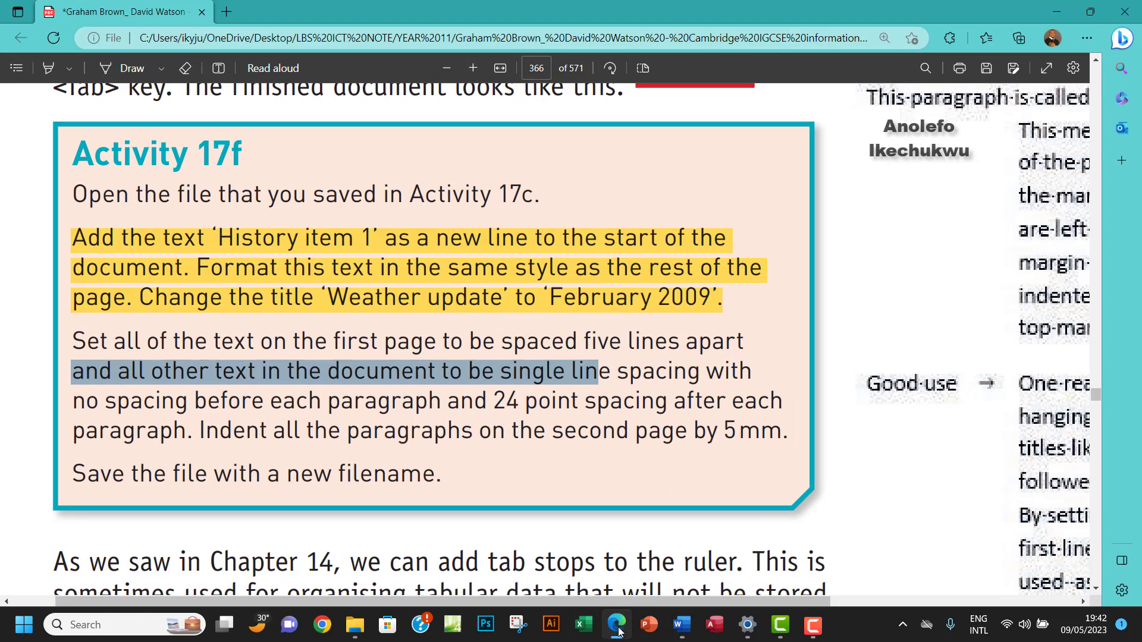
drag(196, 434, 576, 433)
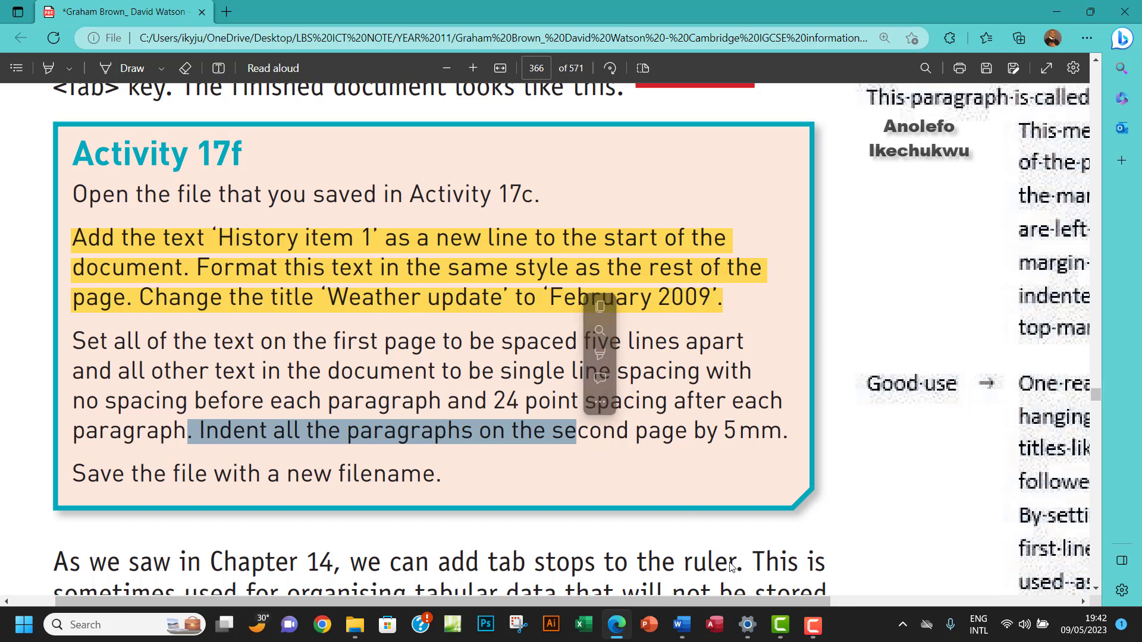
click(681, 624)
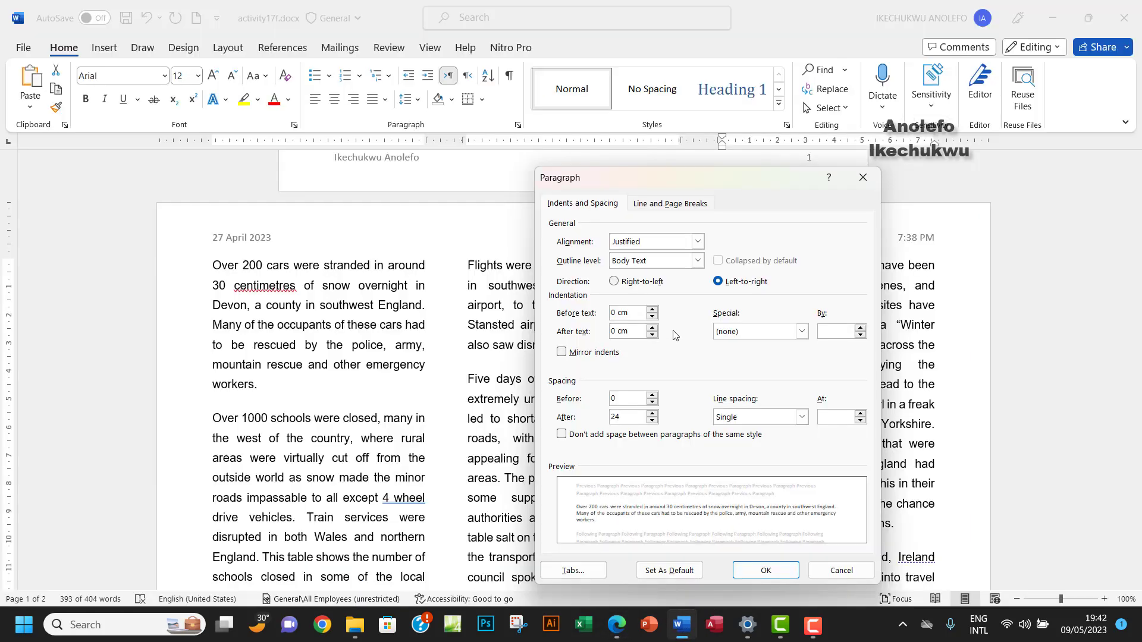
double_click(617, 316)
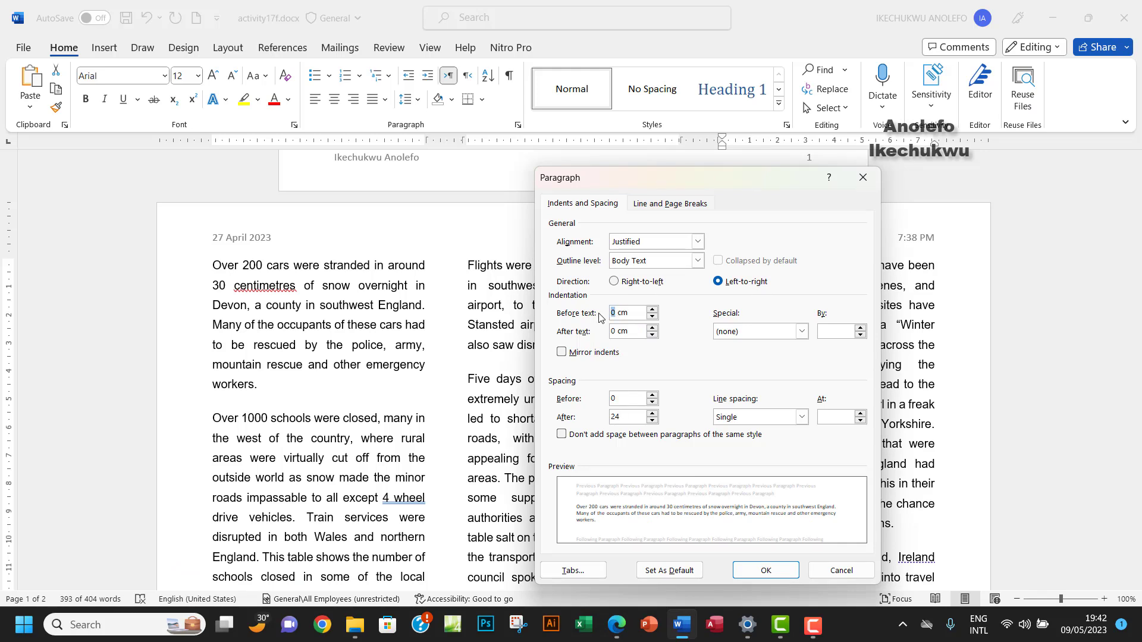
text(.5)
click(764, 570)
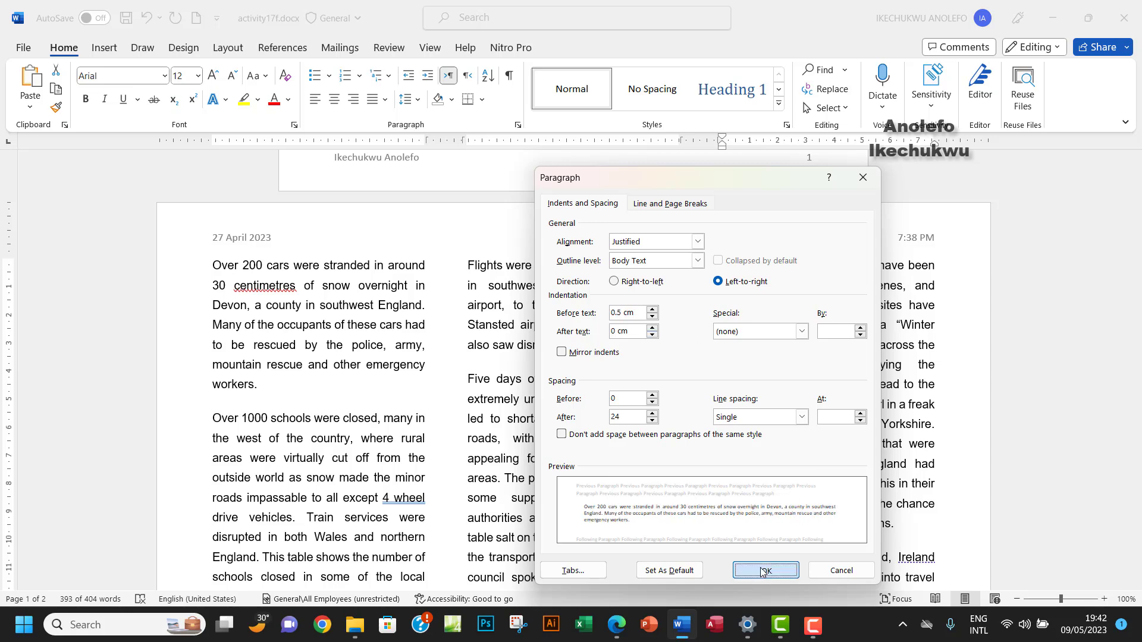
scroll(606, 467, down, 5)
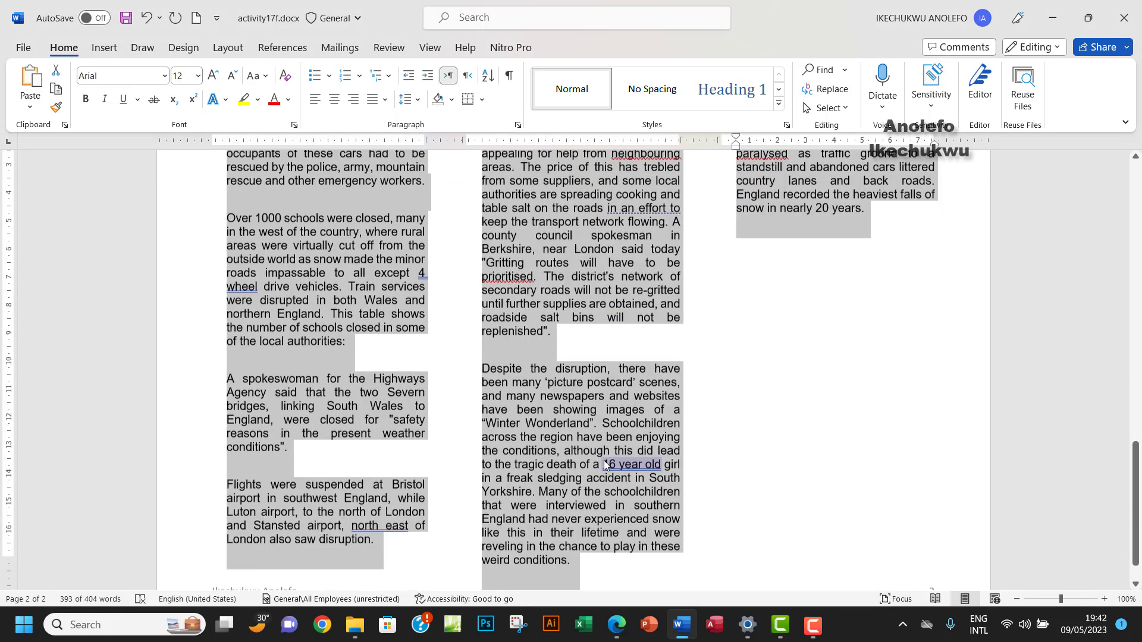
click(605, 460)
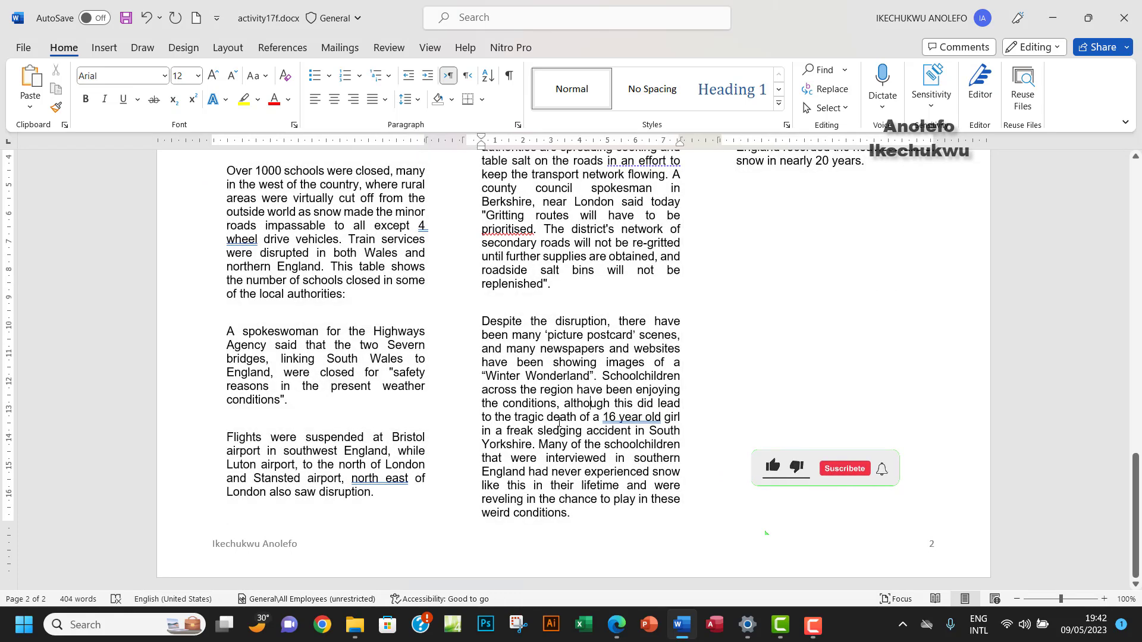
Check the final instruction in the Edge PDF and save the activity17f document in Word.
scroll(559, 423, up, 5)
scroll(559, 423, up, 14)
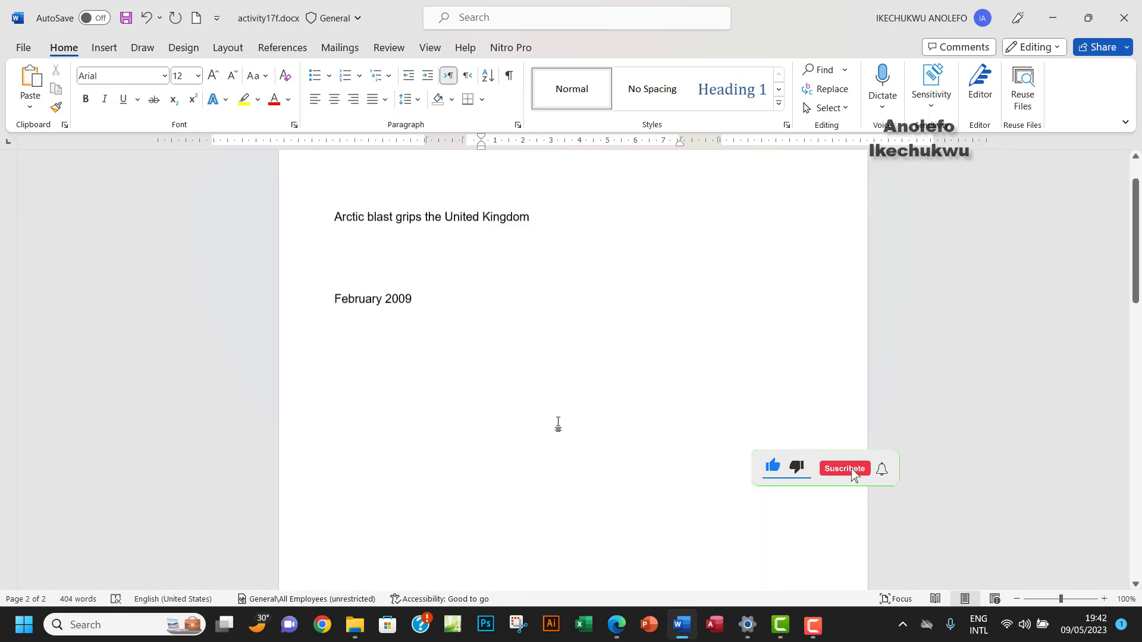
click(617, 625)
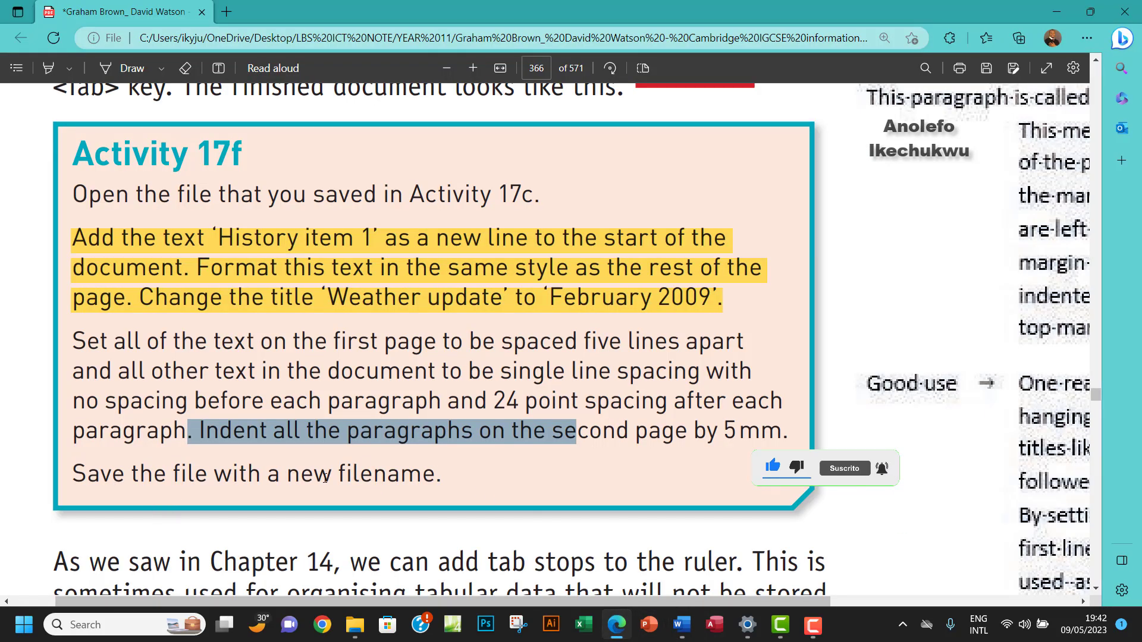
click(681, 630)
click(126, 22)
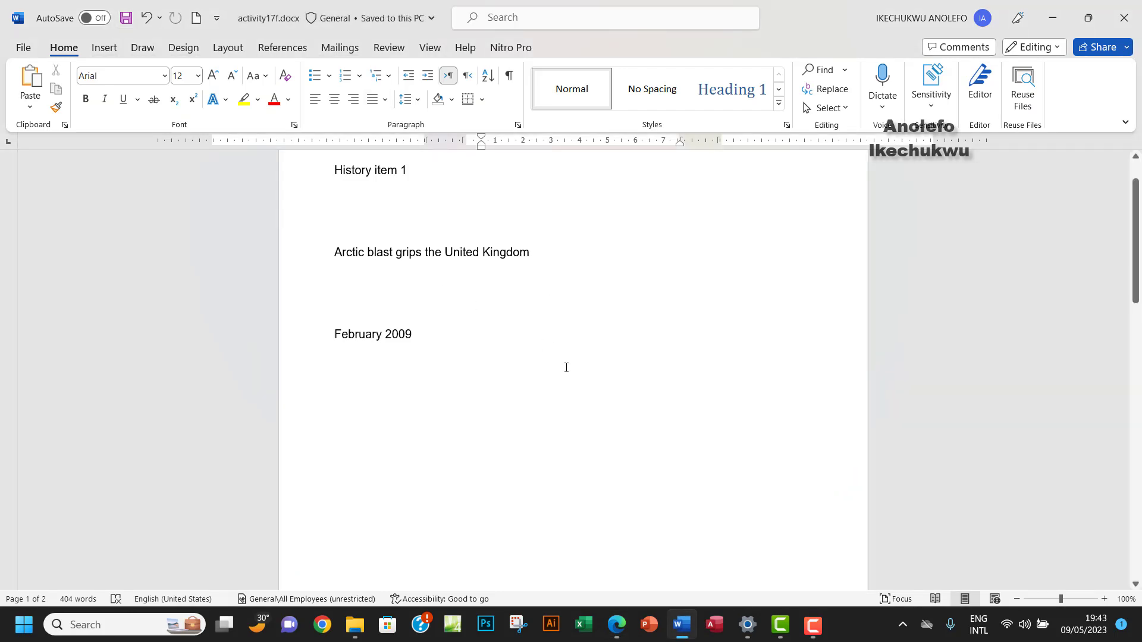